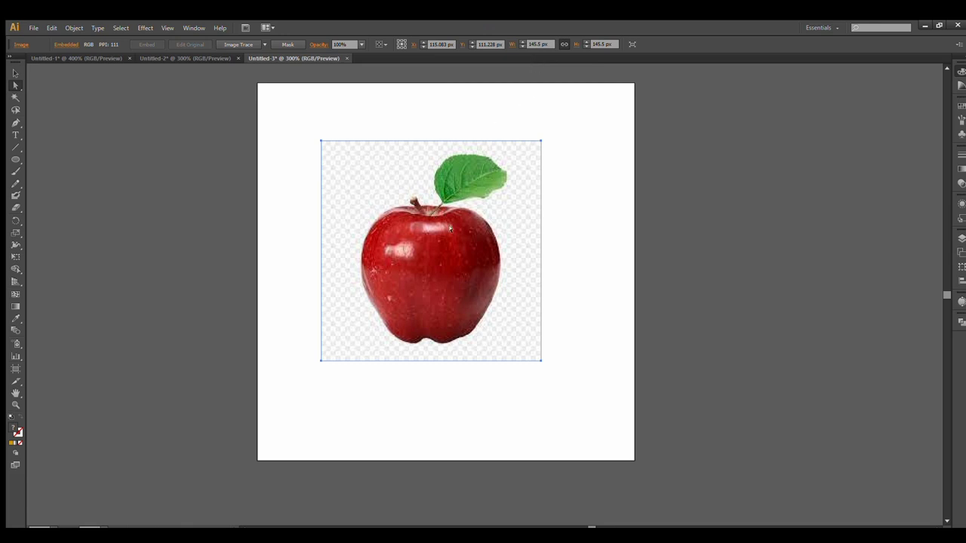
# Step: Switch to the Pen tool and zoom in to 600% on the apple photo
pyautogui.click(15, 123)
pyautogui.scroll(2, 475, 265)
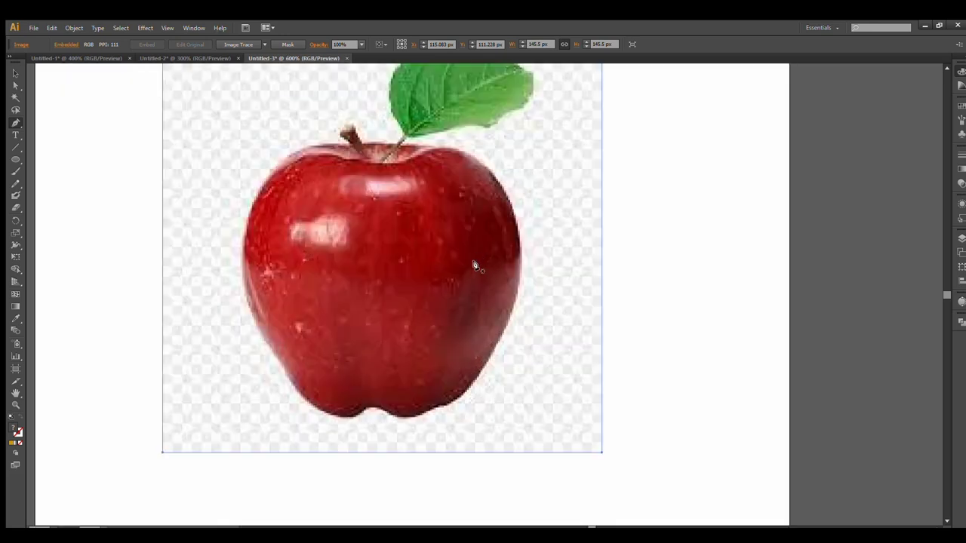
# Step: Trace the apple's right side and bottom with curved Pen anchors, starting at the stem base
pyautogui.click(375, 161)
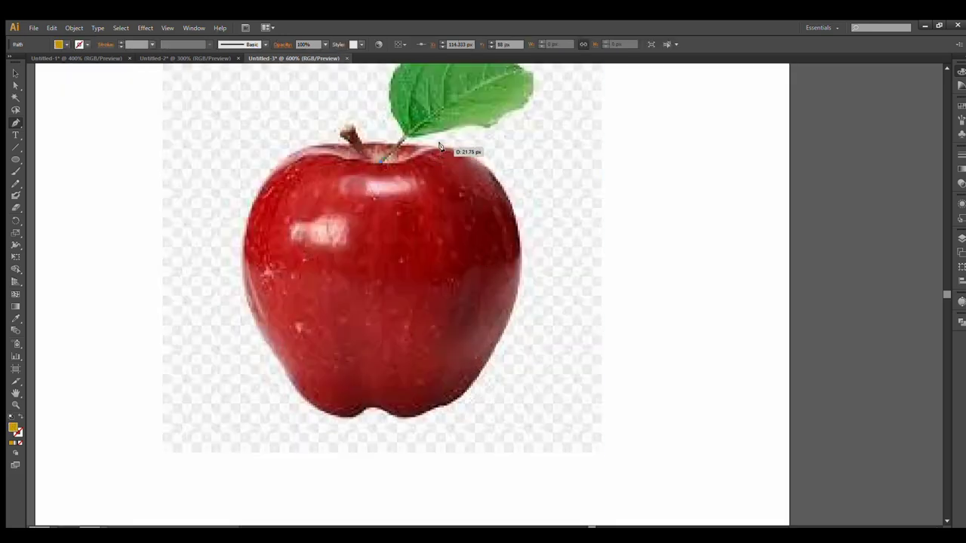
pyautogui.moveTo(459, 149); pyautogui.dragTo(510, 207)
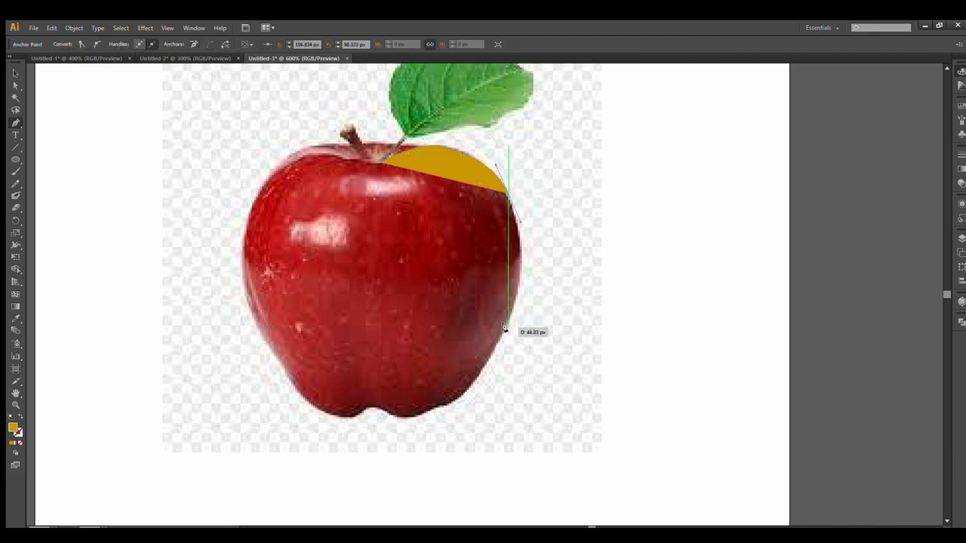
pyautogui.moveTo(506, 327); pyautogui.dragTo(487, 366)
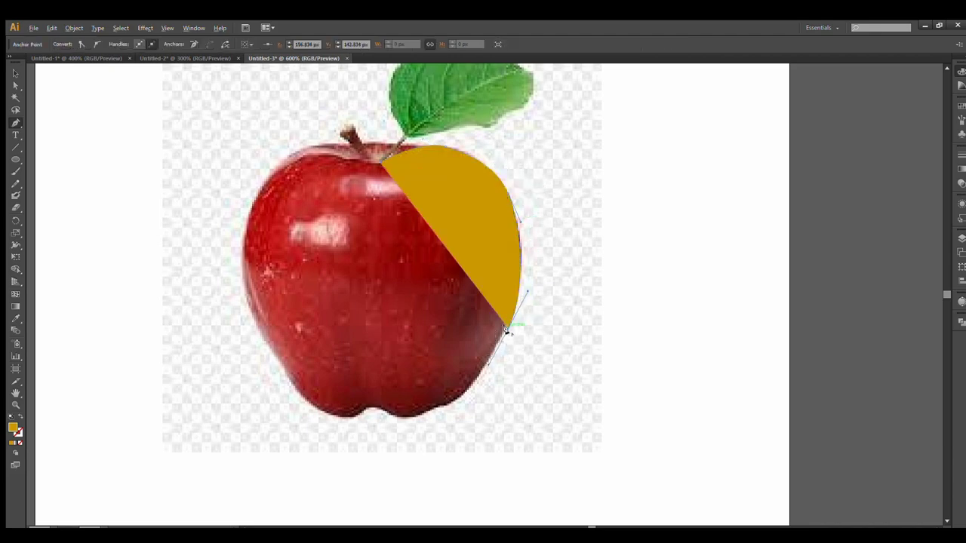
pyautogui.moveTo(404, 420); pyautogui.dragTo(318, 439)
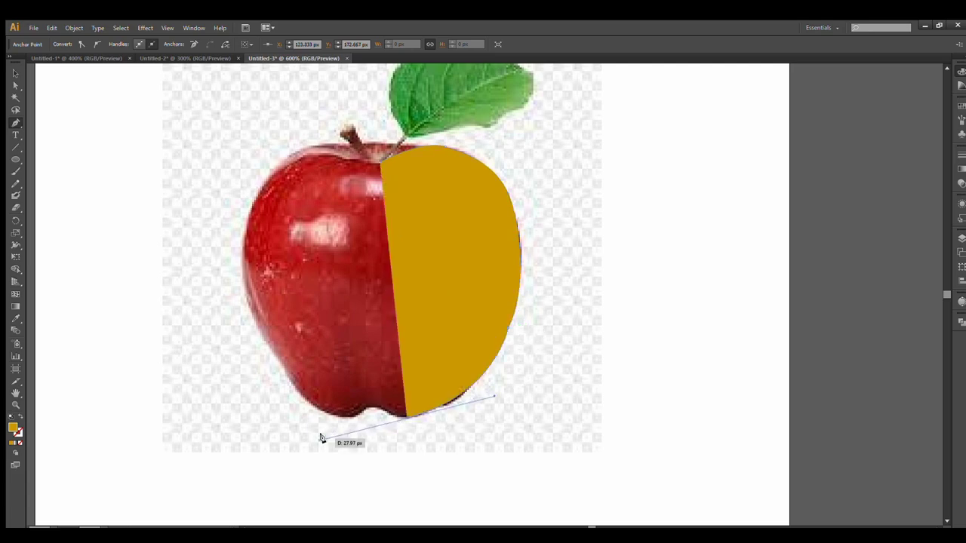
pyautogui.click(408, 416)
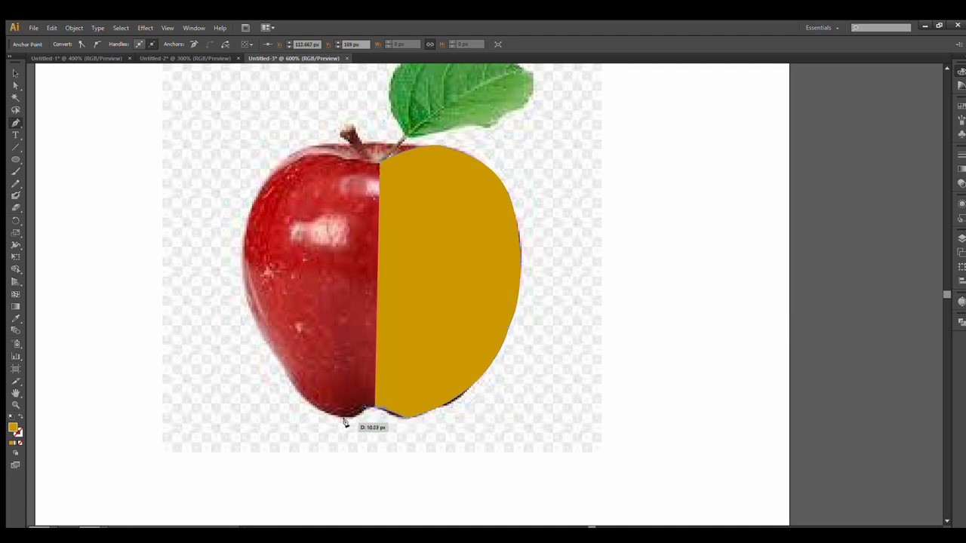
pyautogui.click(348, 418)
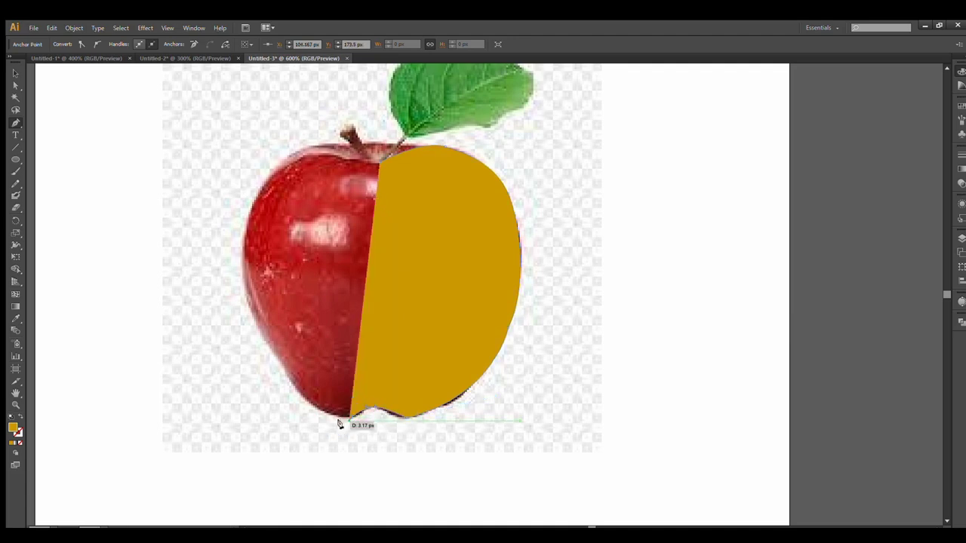
# Step: Continue the outline up the left edge and across the top back to the stem
pyautogui.moveTo(253, 334); pyautogui.dragTo(249, 305)
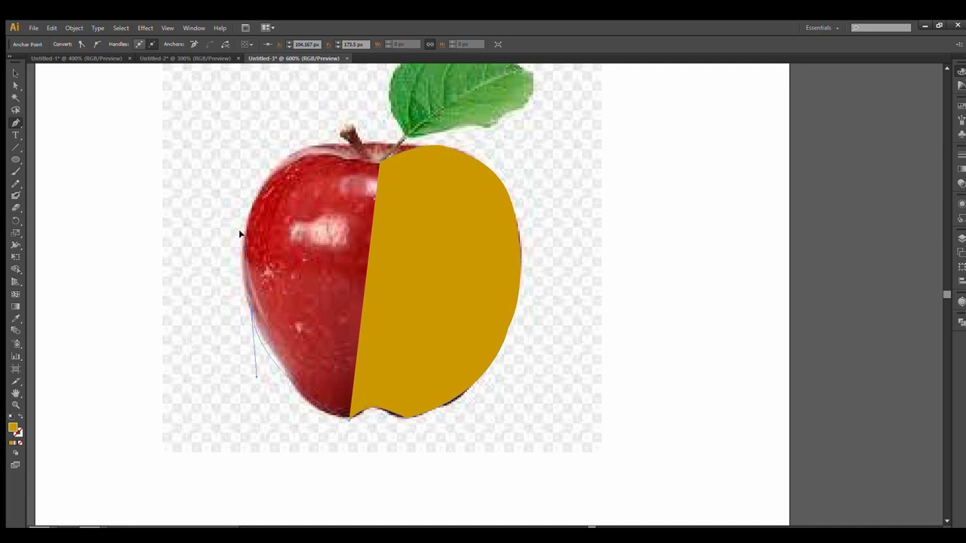
pyautogui.moveTo(241, 244); pyautogui.dragTo(246, 225)
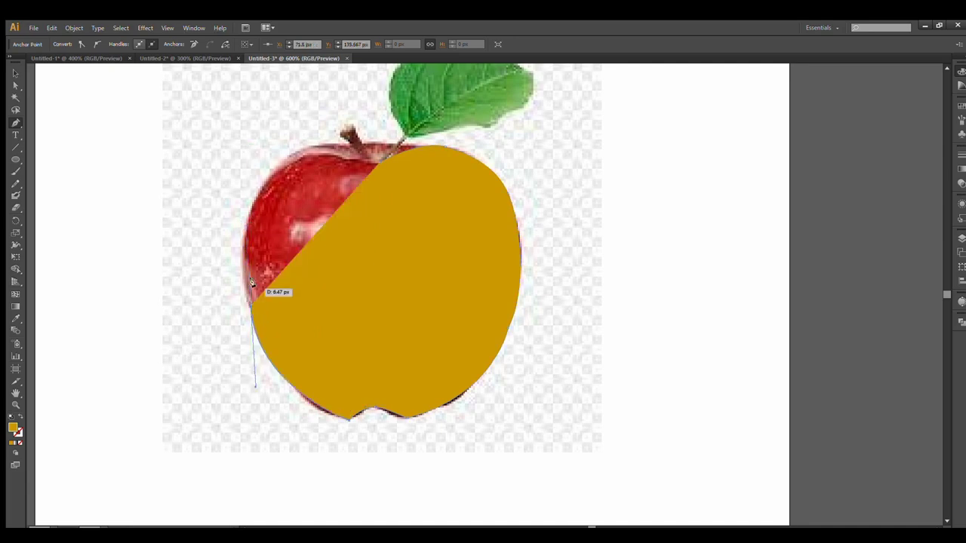
pyautogui.moveTo(276, 166)
pyautogui.mouseDown()
pyautogui.moveTo(320, 136)
pyautogui.moveTo(328, 108)
pyautogui.mouseUp()
pyautogui.moveTo(355, 161)
pyautogui.mouseDown()
pyautogui.moveTo(344, 160)
pyautogui.moveTo(381, 159)
pyautogui.mouseUp()
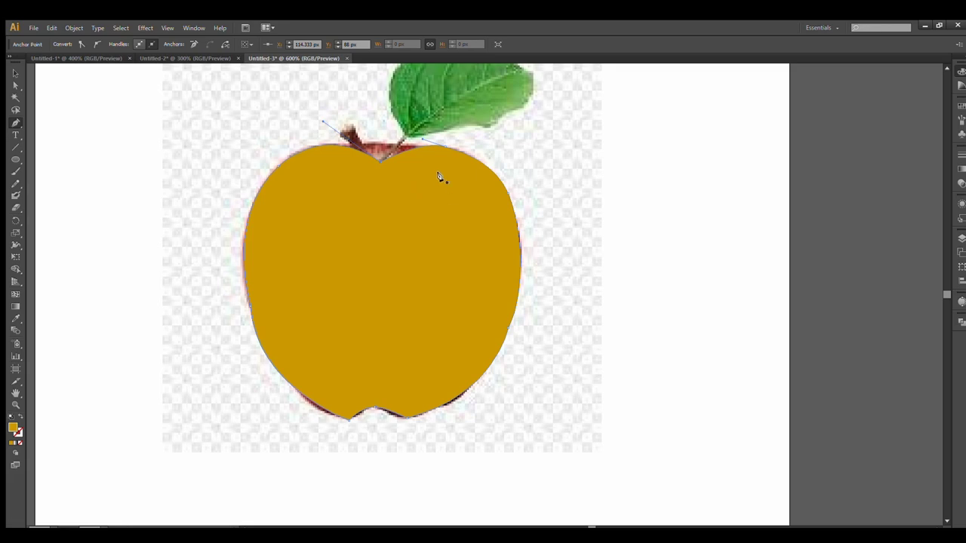
pyautogui.scroll(4, 397, 161)
pyautogui.scroll(-3, 397, 161)
# Step: Draw a straight stem line from the stem bottom up to the leaf base
pyautogui.scroll(-2, 317, 212)
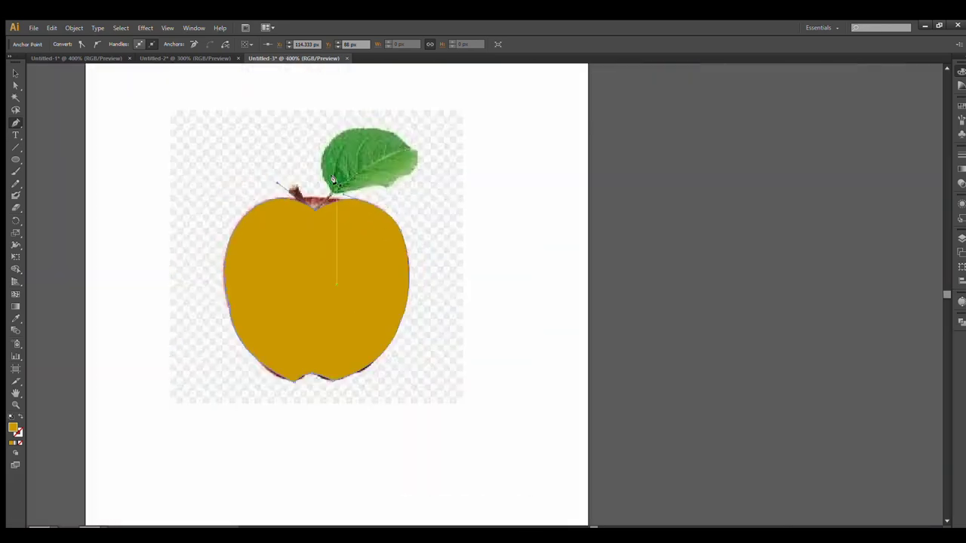
pyautogui.click(13, 88)
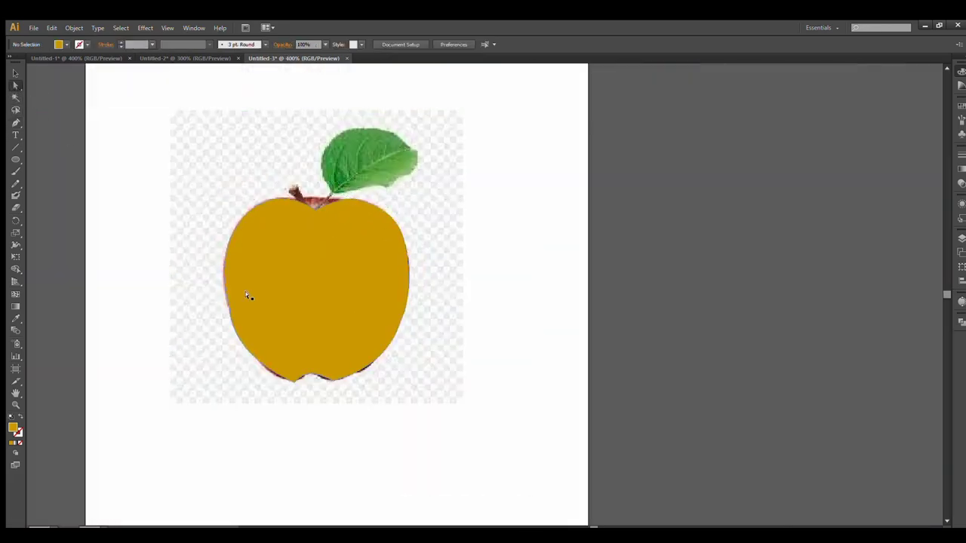
pyautogui.scroll(2, 349, 187)
pyautogui.scroll(2, 258, 237)
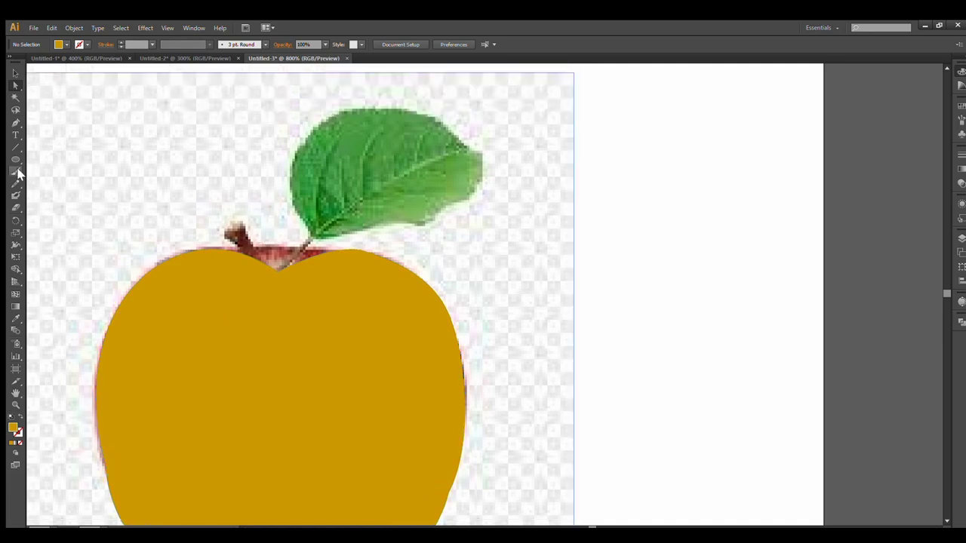
pyautogui.click(15, 123)
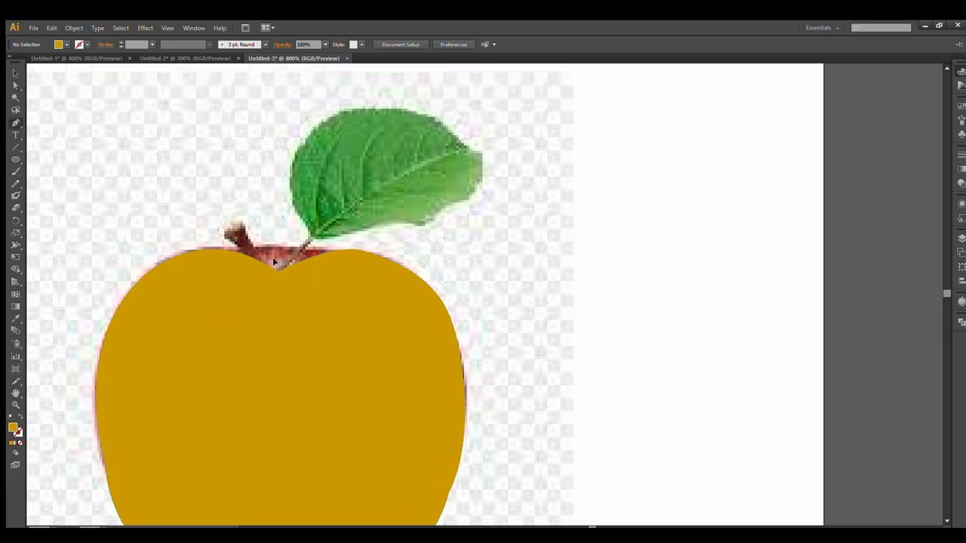
pyautogui.click(276, 264)
pyautogui.click(313, 239)
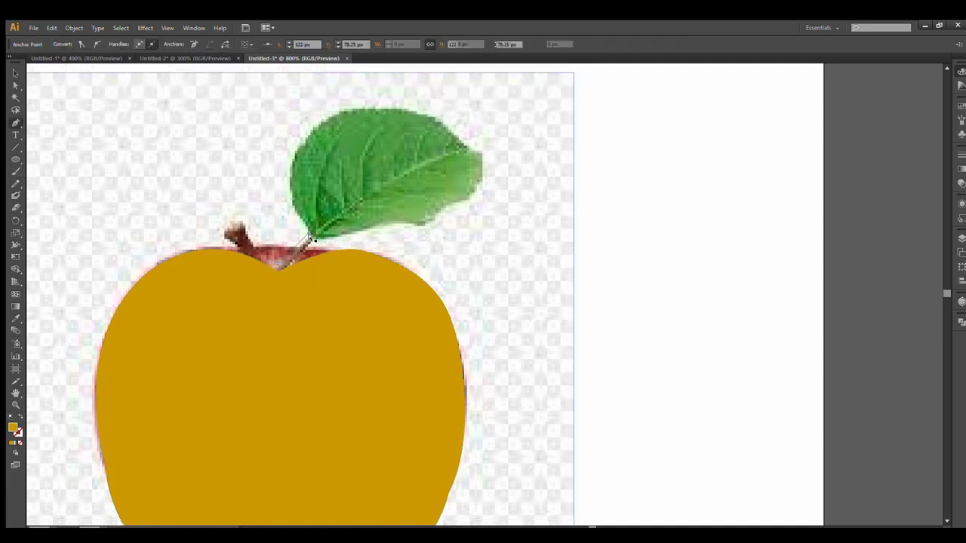
pyautogui.press('Escape')
# Step: Trace the leaf edge as an unfilled stroke with curved anchors, closing it at the base
pyautogui.moveTo(289, 257); pyautogui.dragTo(317, 220)
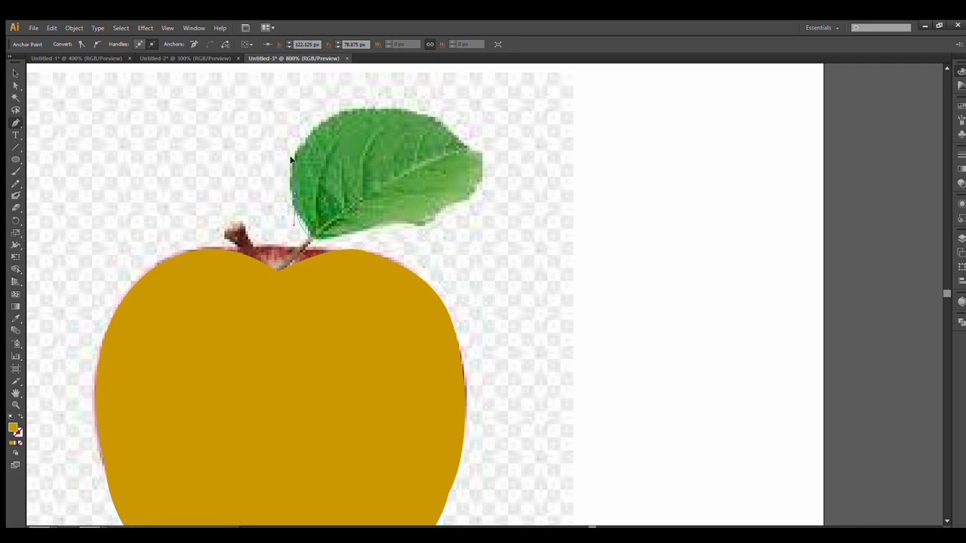
pyautogui.moveTo(291, 159); pyautogui.dragTo(293, 213)
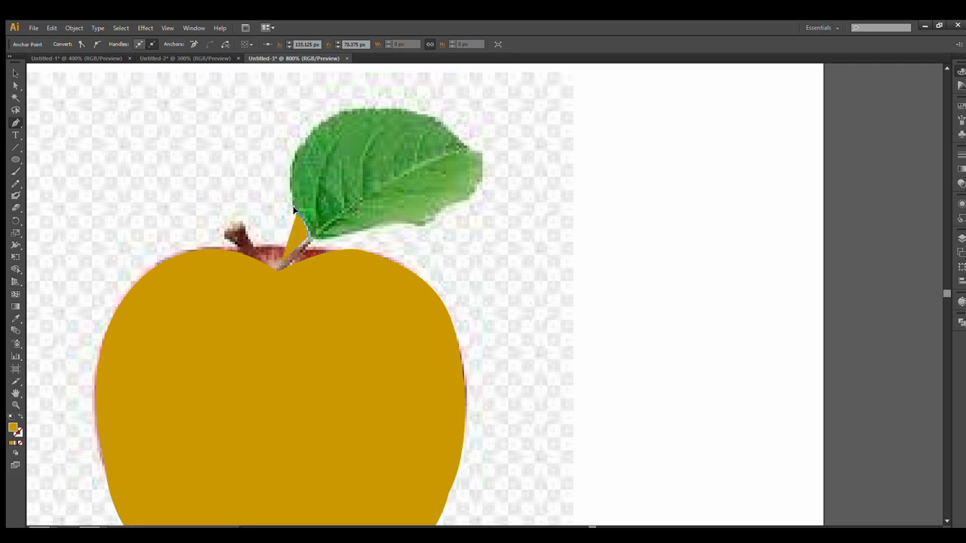
pyautogui.click(19, 416)
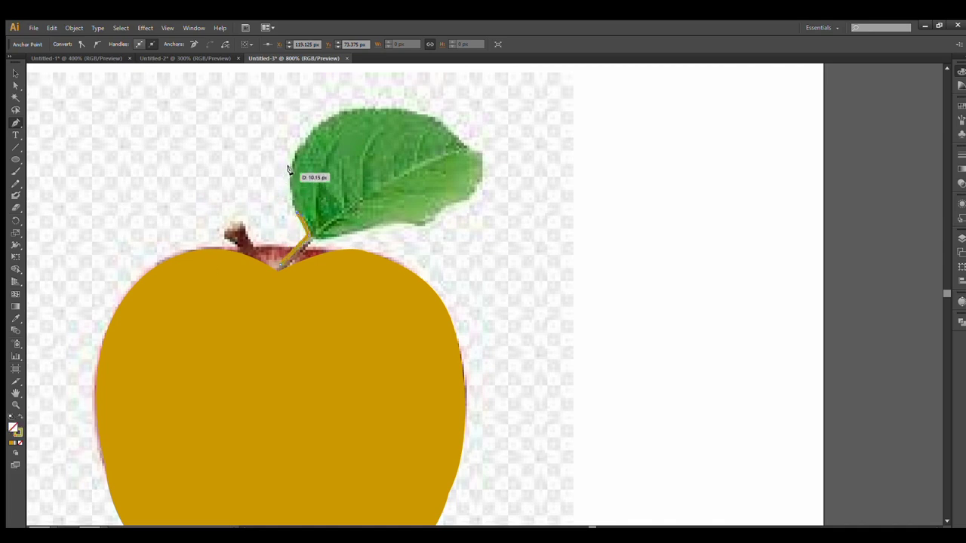
pyautogui.moveTo(288, 169)
pyautogui.mouseDown()
pyautogui.moveTo(336, 114)
pyautogui.moveTo(362, 111)
pyautogui.moveTo(483, 152)
pyautogui.mouseUp()
pyautogui.hotkey('ctrl', 'z')
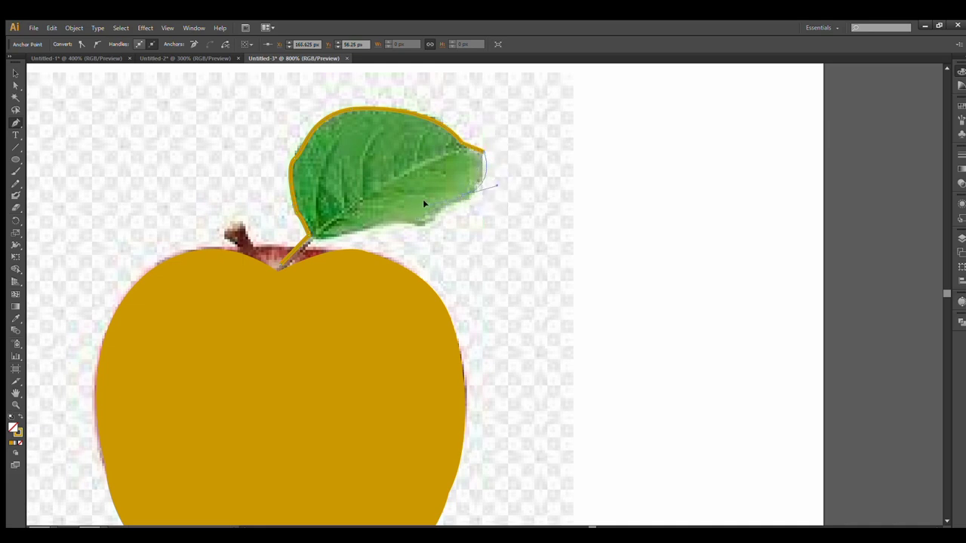
pyautogui.moveTo(479, 187); pyautogui.dragTo(455, 201)
pyautogui.moveTo(386, 220); pyautogui.dragTo(309, 235)
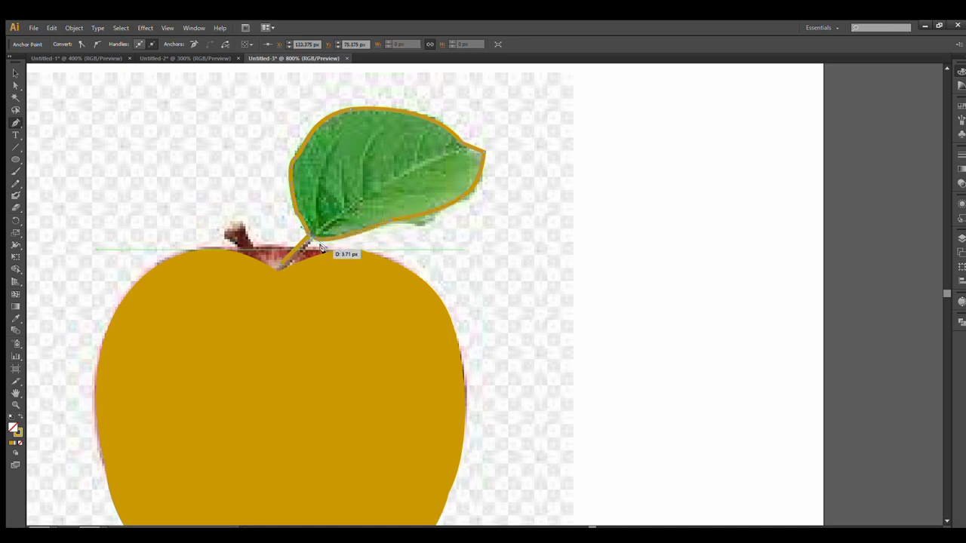
pyautogui.click(311, 236)
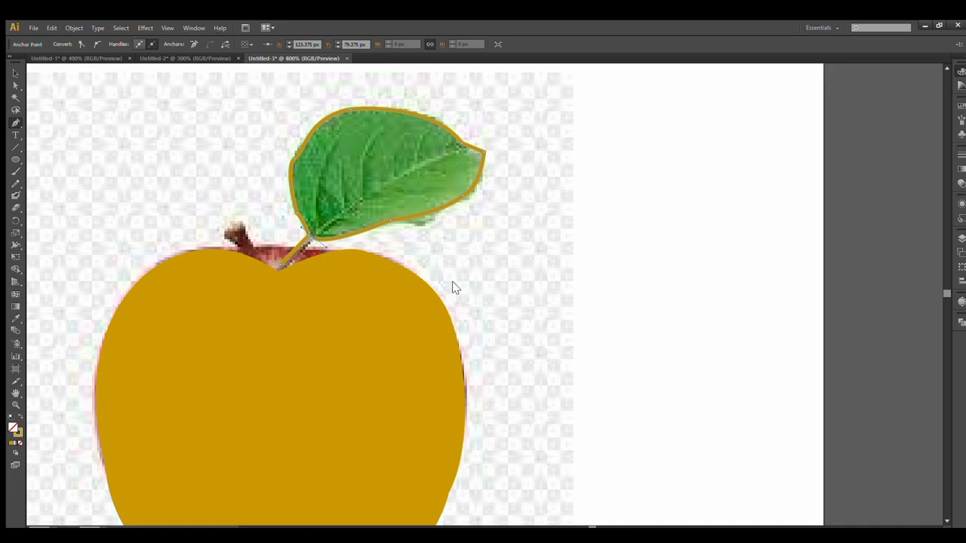
# Step: Add a second stem line running down to the stem base
pyautogui.scroll(3, 389, 243)
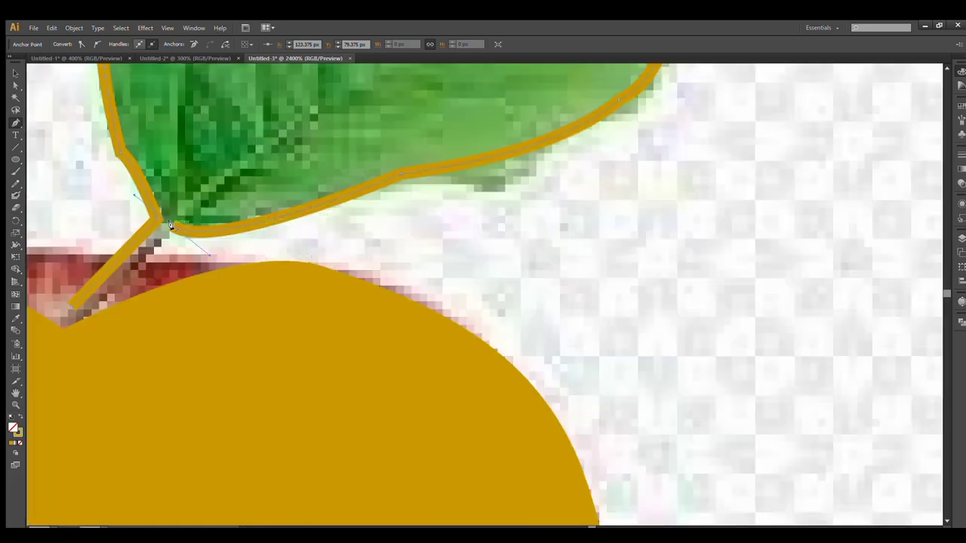
pyautogui.scroll(-5, 167, 224)
pyautogui.scroll(5, 194, 266)
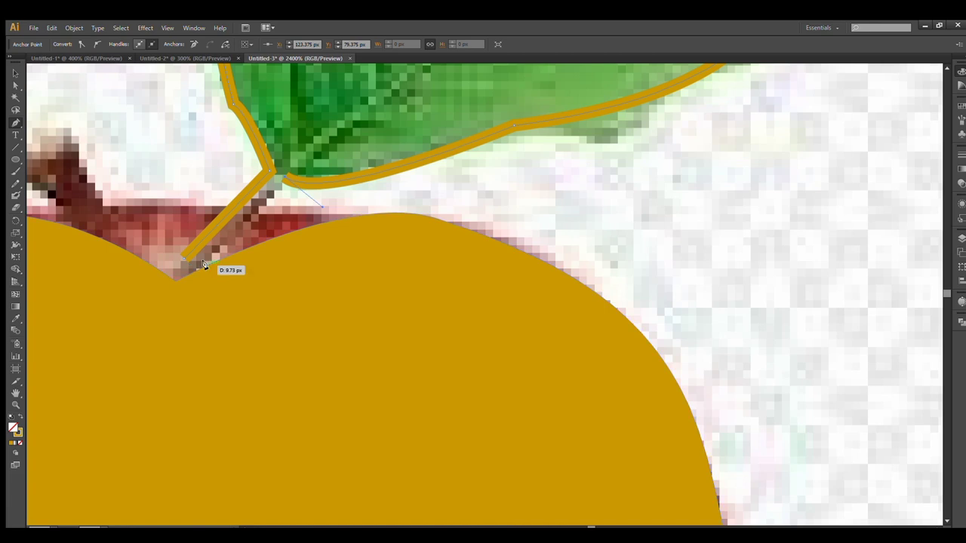
pyautogui.click(184, 264)
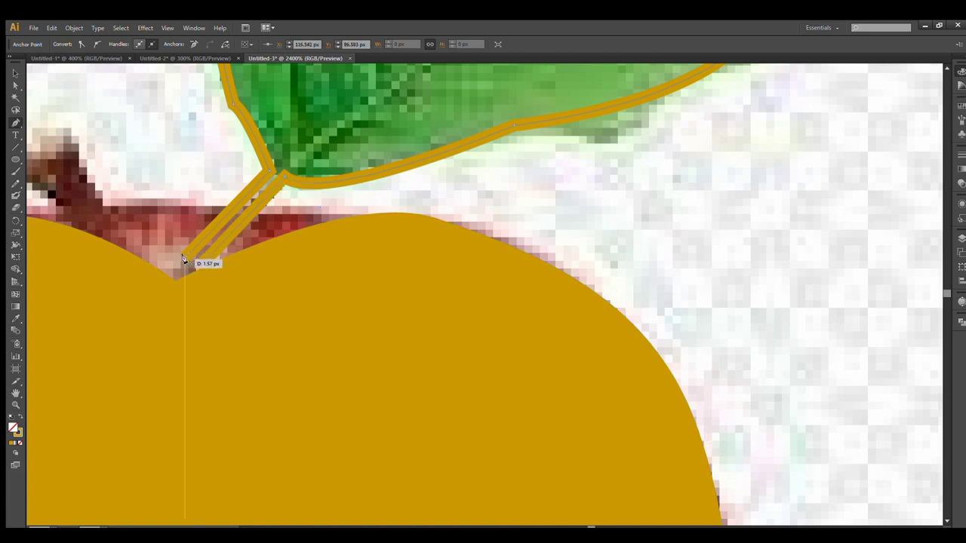
pyautogui.scroll(-1, 189, 264)
pyautogui.scroll(-3, 187, 264)
pyautogui.scroll(-2, 193, 264)
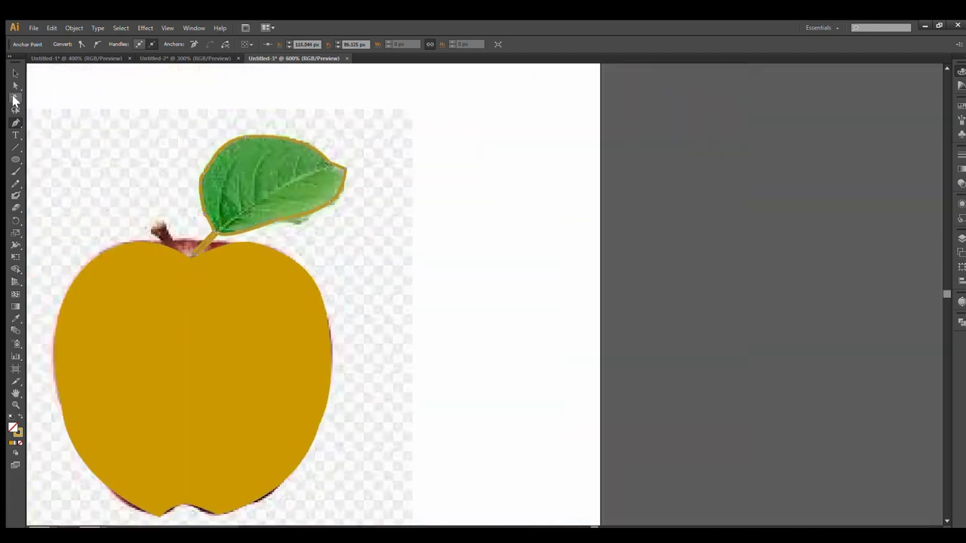
# Step: Draw the leaf's curved central vein from the leaf base toward the tip
pyautogui.click(93, 122)
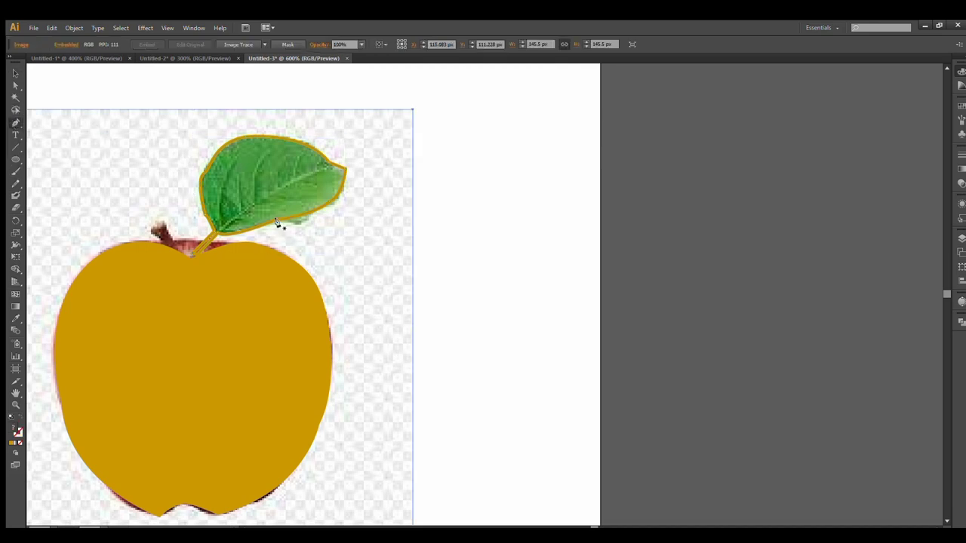
pyautogui.scroll(3, 276, 222)
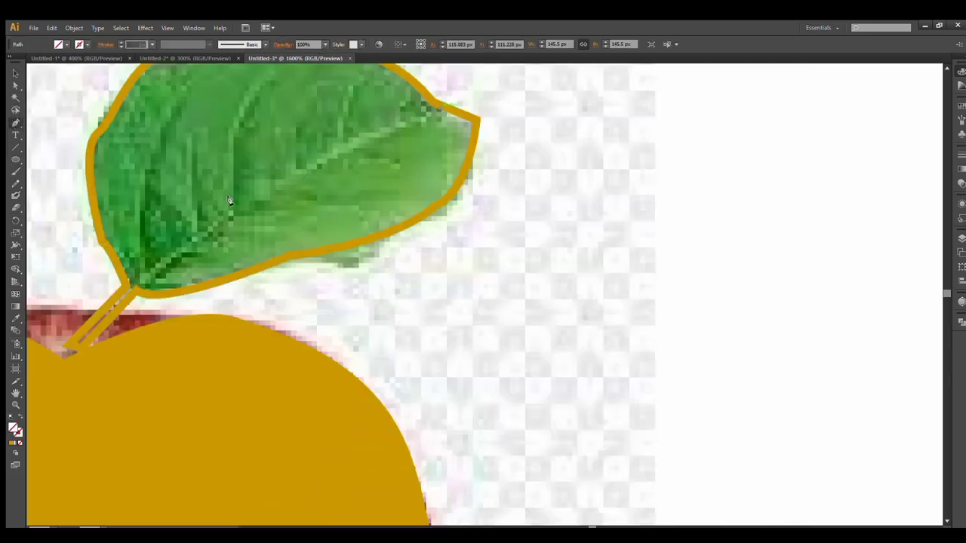
pyautogui.click(125, 286)
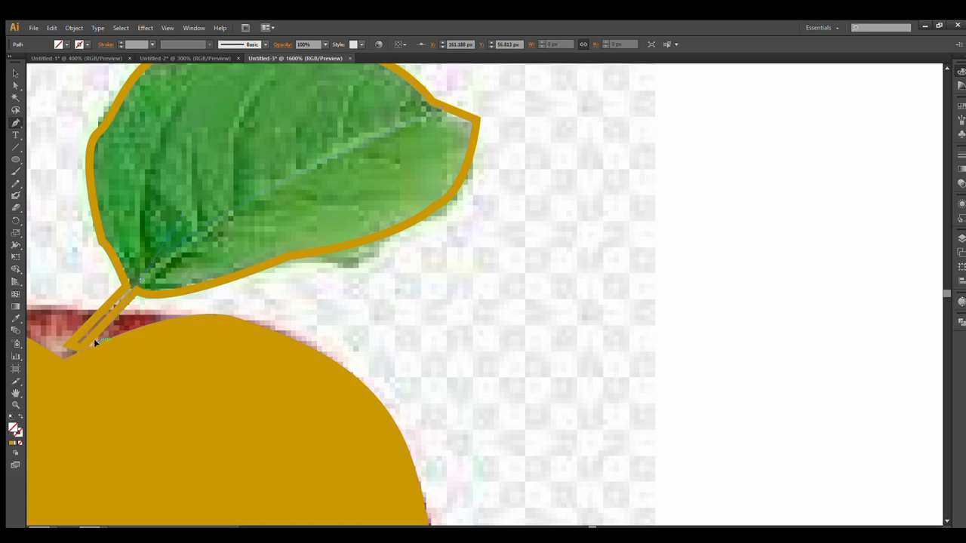
pyautogui.moveTo(94, 338)
pyautogui.mouseDown()
pyautogui.moveTo(91, 302)
pyautogui.moveTo(142, 275)
pyautogui.mouseUp()
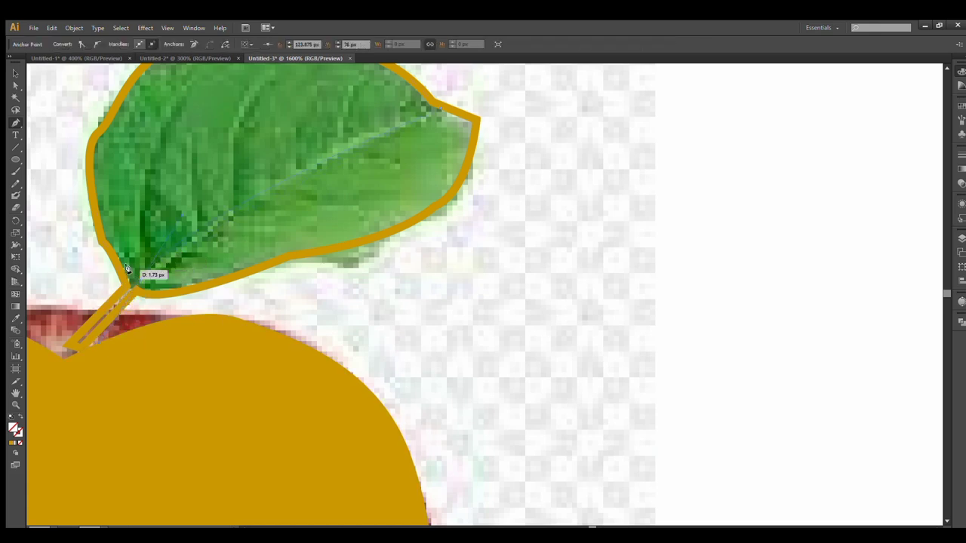
pyautogui.click(15, 85)
pyautogui.click(178, 214)
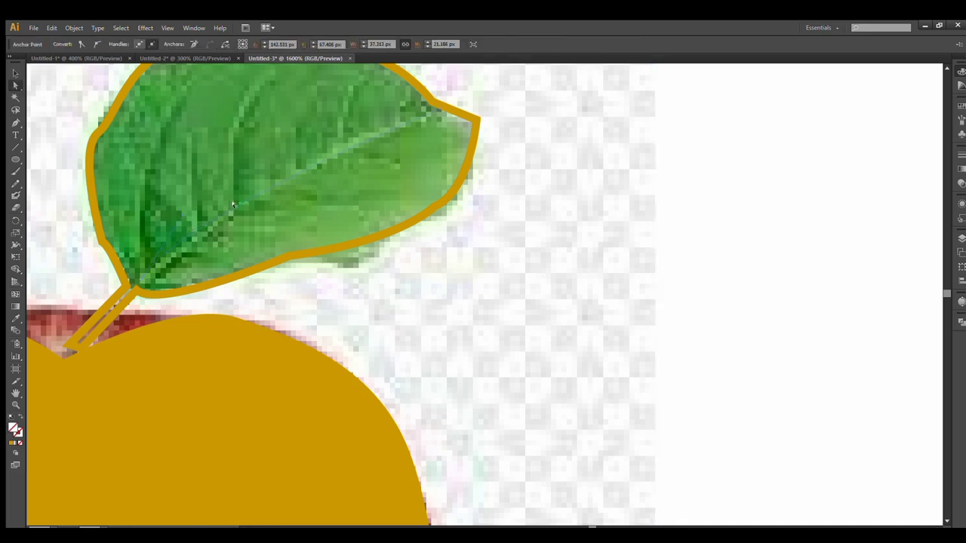
# Step: Give the central vein a thick bright green stroke
pyautogui.click(190, 227)
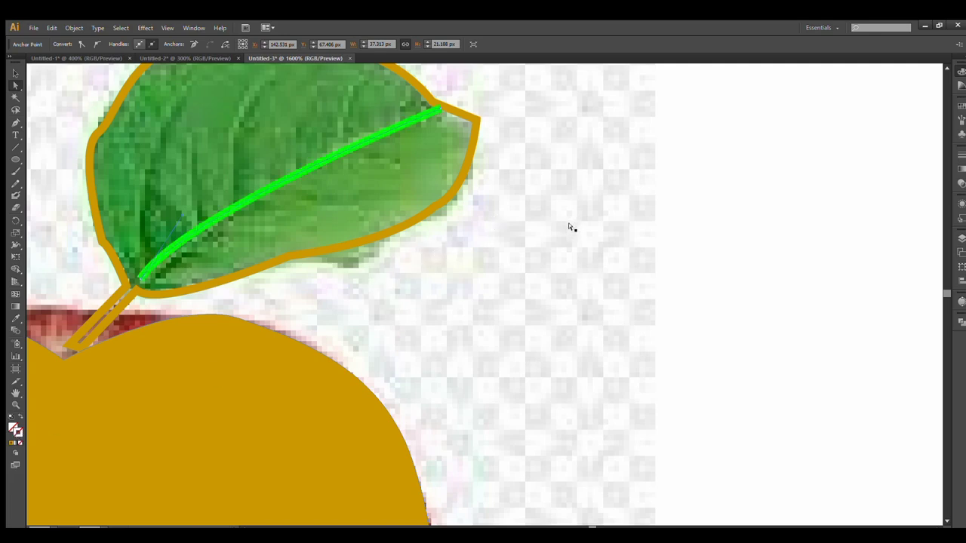
pyautogui.click(347, 207)
pyautogui.scroll(-2, 240, 208)
pyautogui.scroll(2, 239, 208)
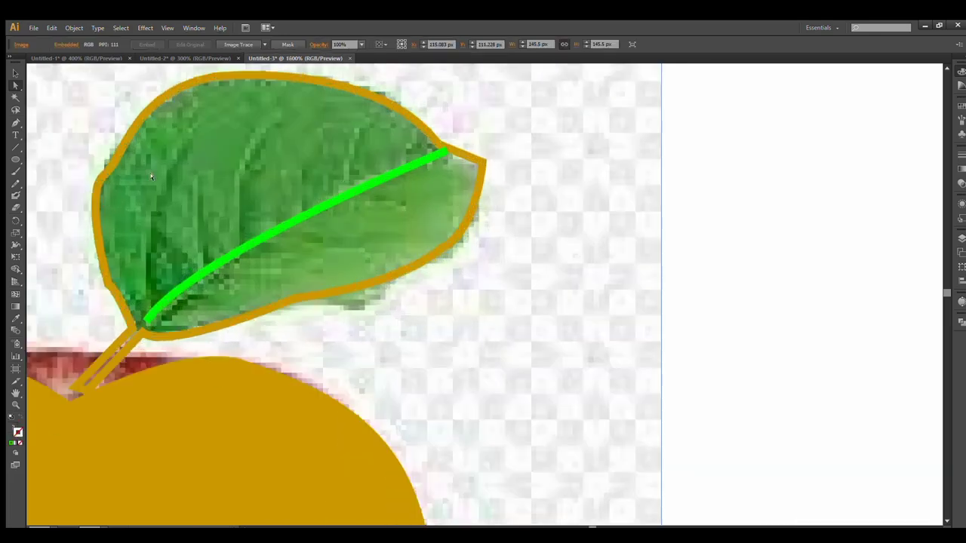
# Step: Draw side veins branching off the central vein toward the leaf's right edge
pyautogui.click(15, 122)
pyautogui.click(369, 111)
pyautogui.click(340, 194)
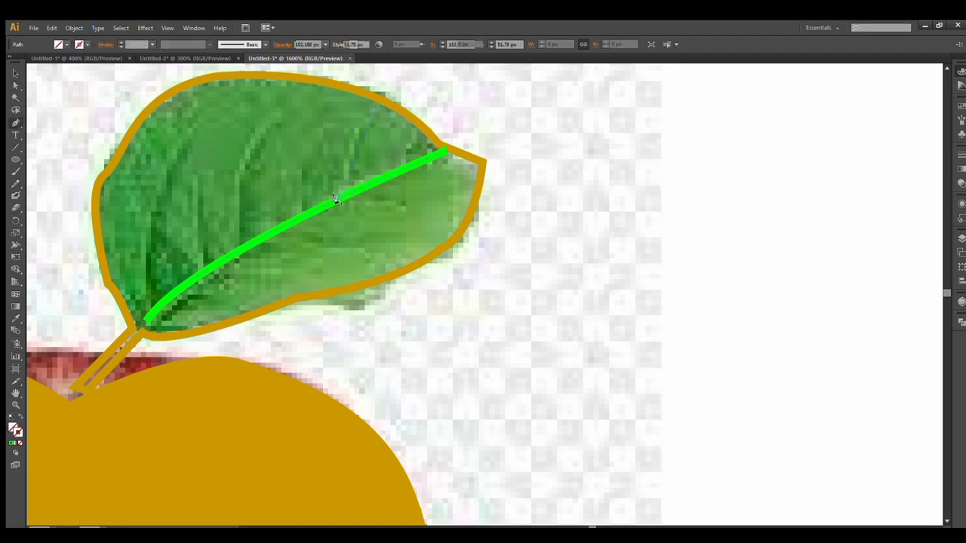
pyautogui.click(440, 211)
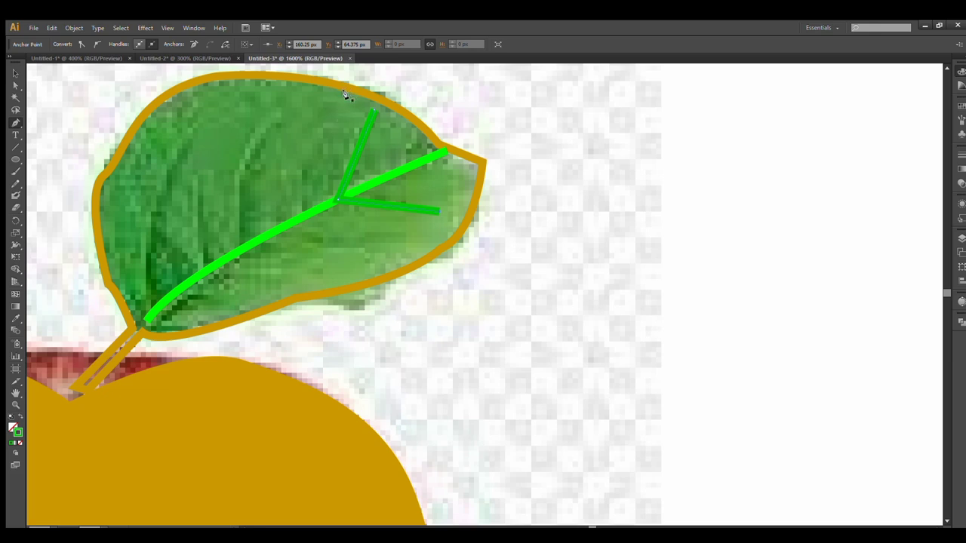
# Step: Draw a curved side vein from the leaf's top edge down to the central vein
pyautogui.click(302, 204)
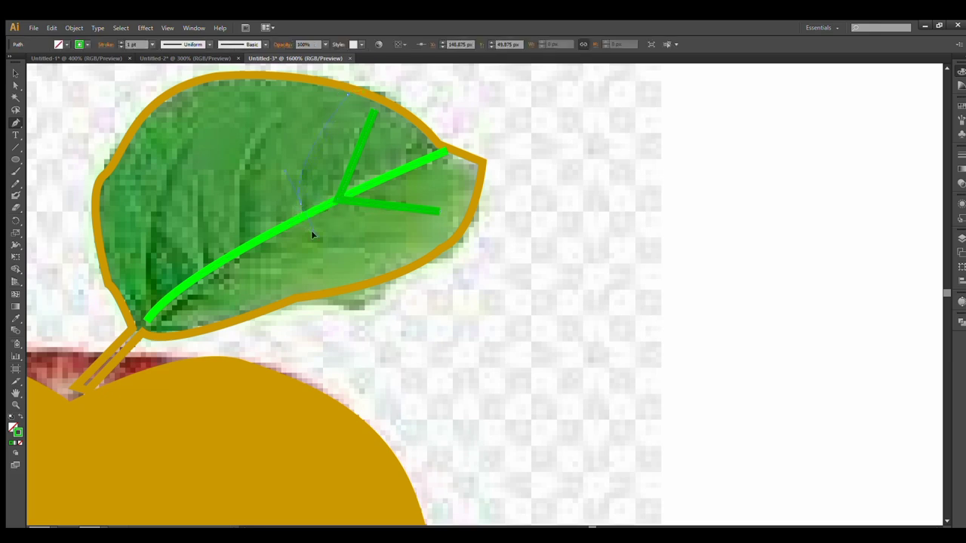
pyautogui.click(307, 219)
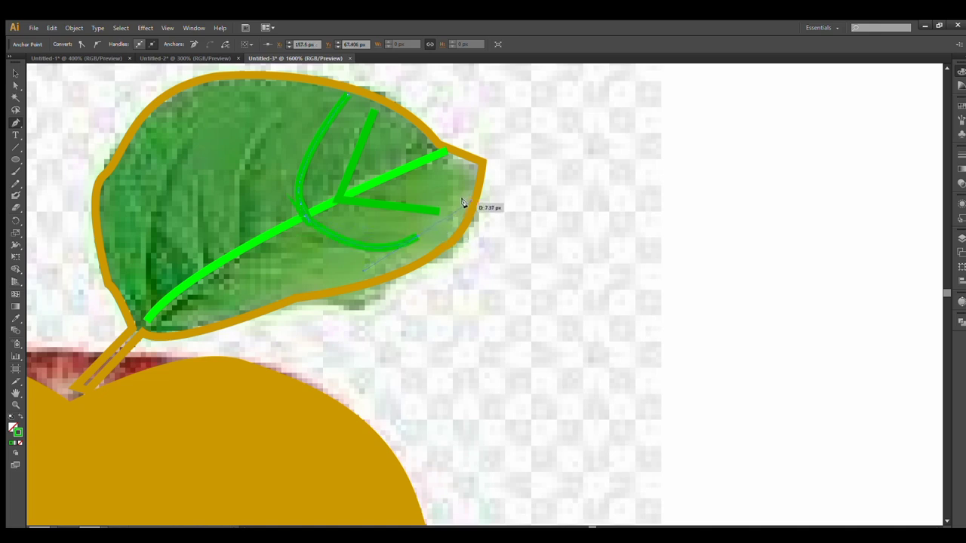
pyautogui.hotkey('ctrl', 'z')
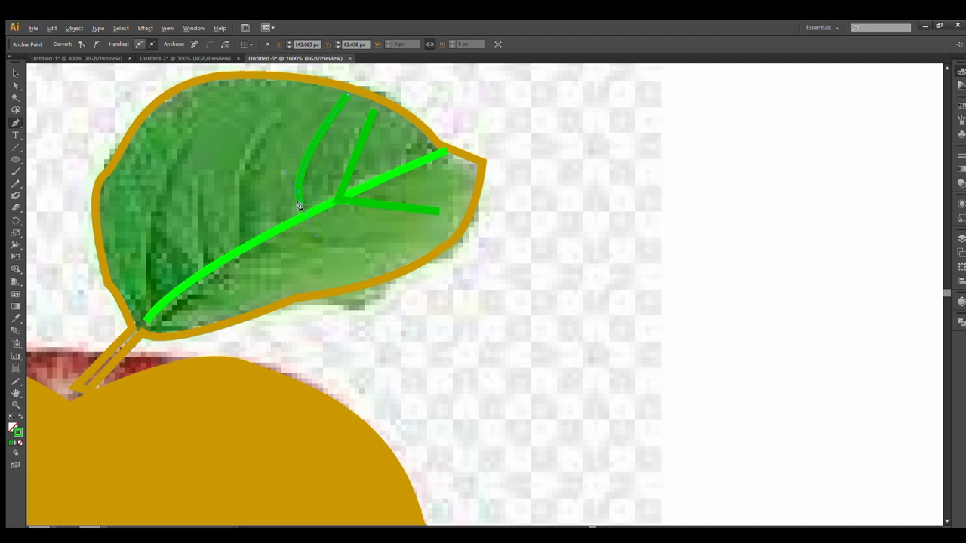
pyautogui.click(305, 218)
pyautogui.moveTo(411, 236); pyautogui.dragTo(458, 216)
pyautogui.press('v')
pyautogui.hotkey('ctrl', 'shift', 'a')
pyautogui.press('p')
# Step: Add two more curved green veins, one in the upper leaf and one on the left side
pyautogui.click(239, 228)
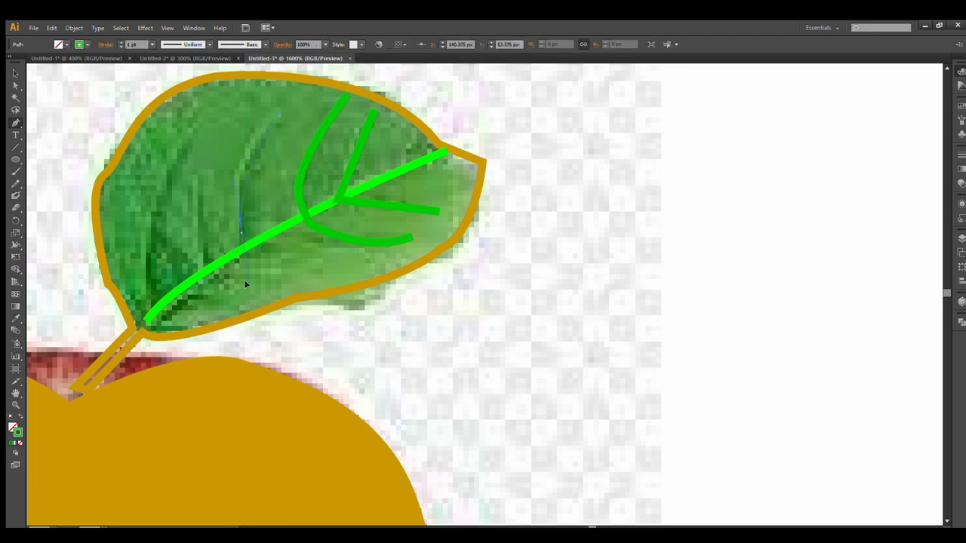
pyautogui.click(249, 260)
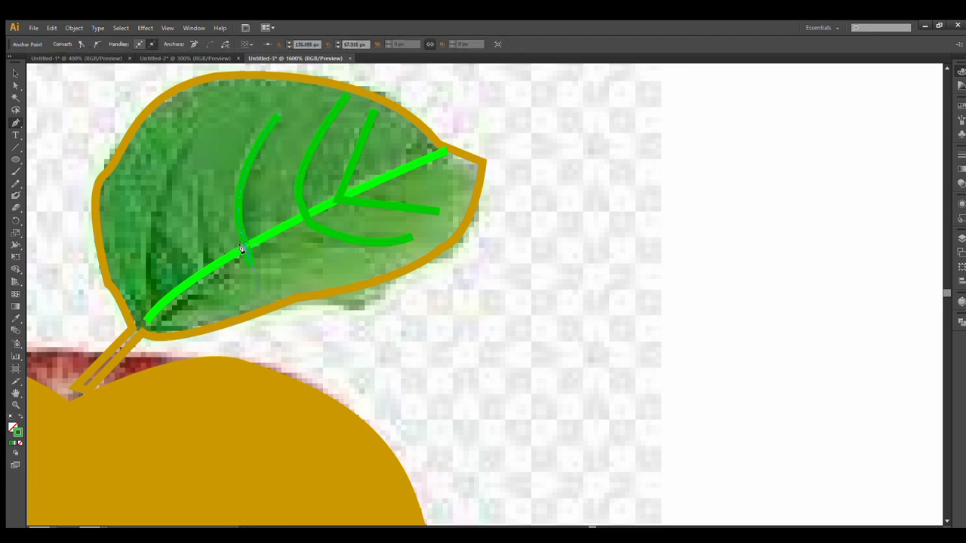
pyautogui.hotkey('ctrl', 'z')
pyautogui.hotkey('ctrl', 'z')
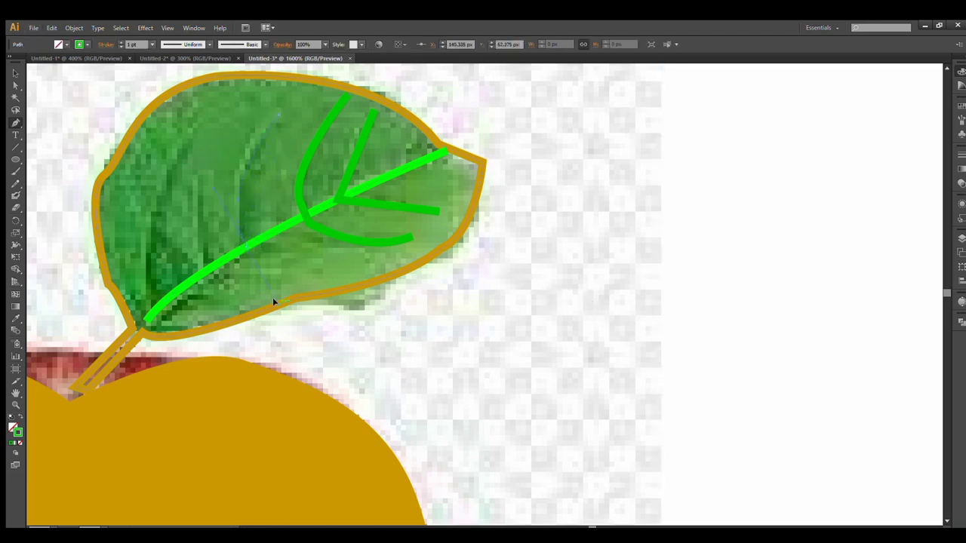
pyautogui.hotkey('ctrl', 'shift', 'z')
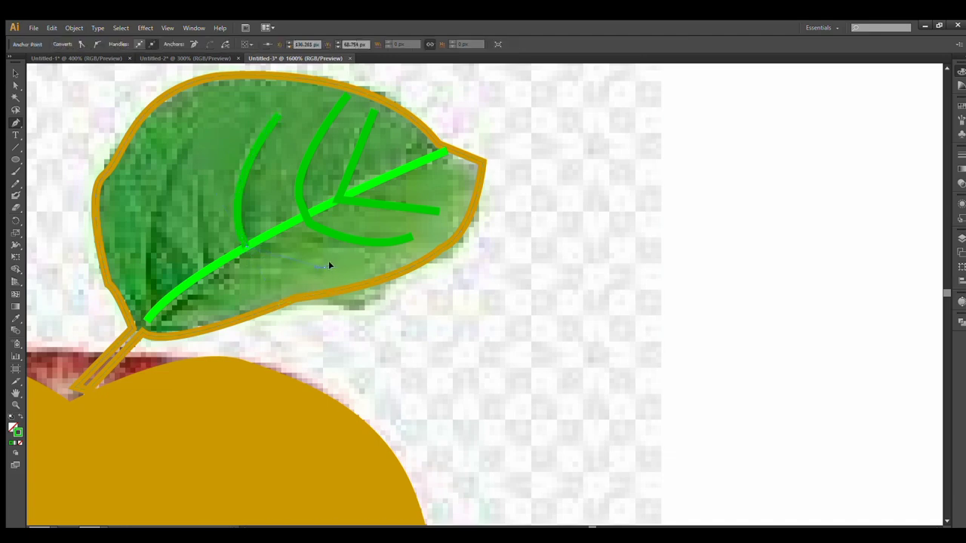
pyautogui.moveTo(324, 267); pyautogui.dragTo(173, 173)
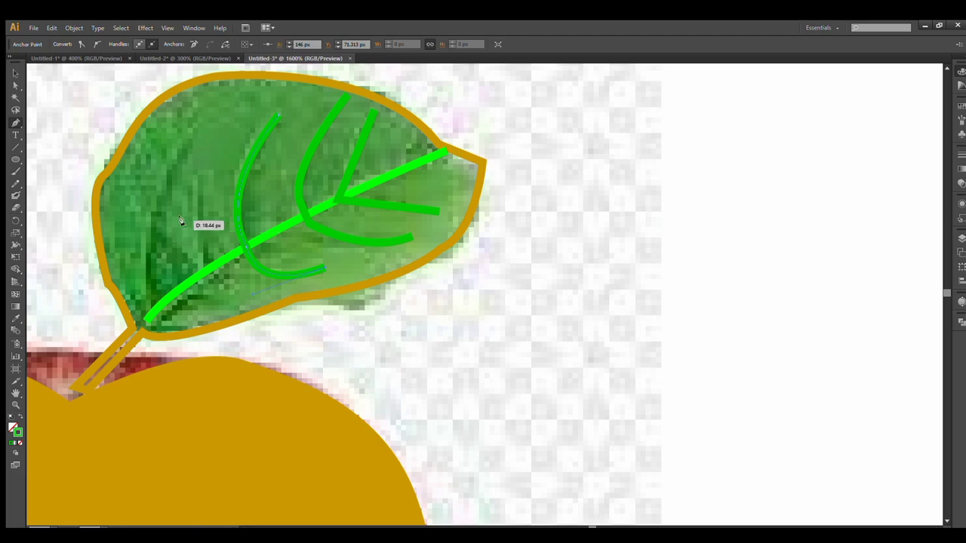
pyautogui.moveTo(173, 173); pyautogui.dragTo(204, 226)
pyautogui.press('p')
pyautogui.click(193, 143)
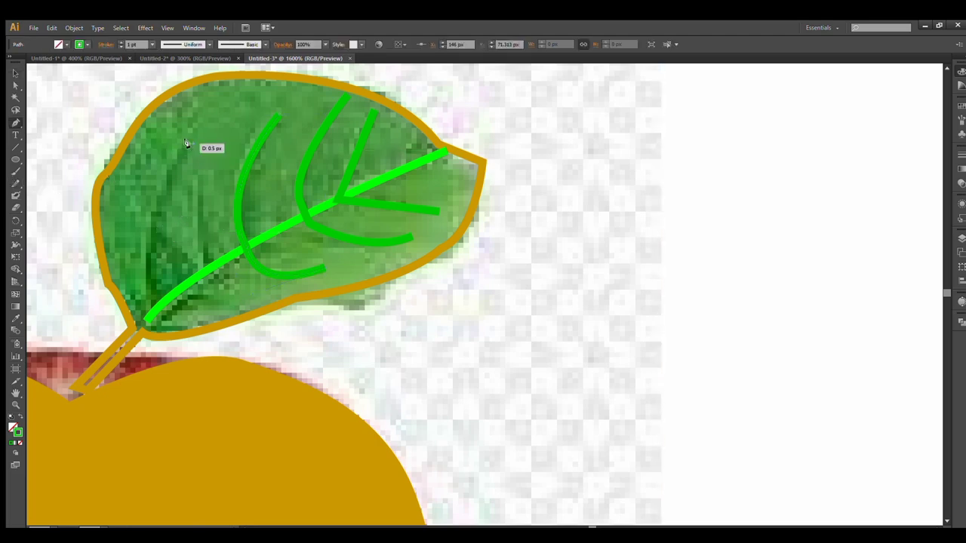
pyautogui.moveTo(165, 285)
pyautogui.mouseDown()
pyautogui.moveTo(254, 294)
pyautogui.moveTo(243, 297)
pyautogui.mouseUp()
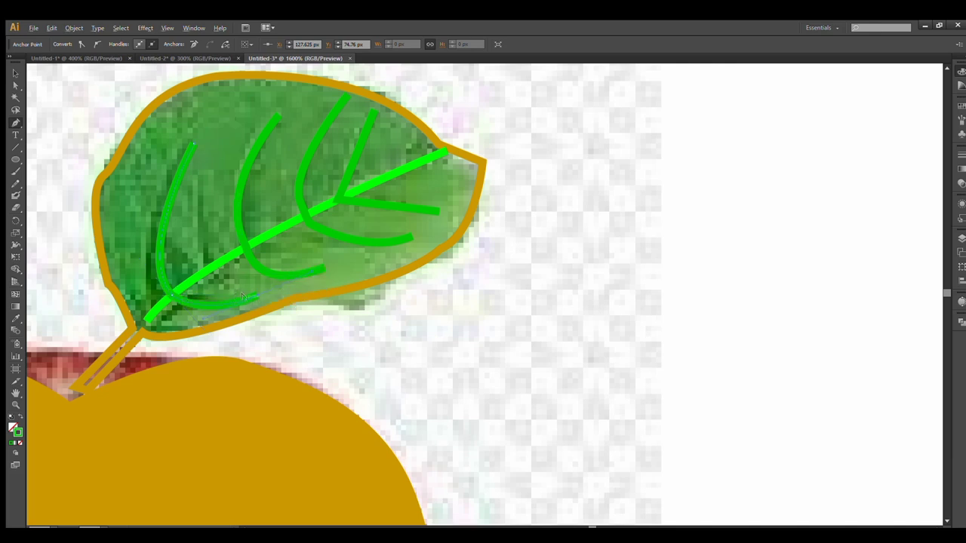
# Step: Fill the apple body with a deep red sampled from the photo using the Eyedropper
pyautogui.click(15, 85)
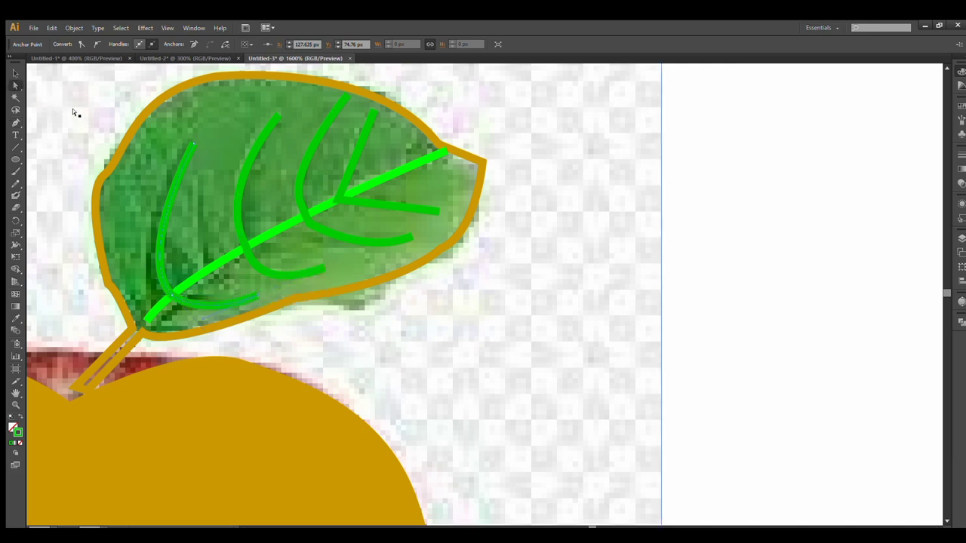
pyautogui.scroll(-2, 81, 113)
pyautogui.scroll(-3, 75, 121)
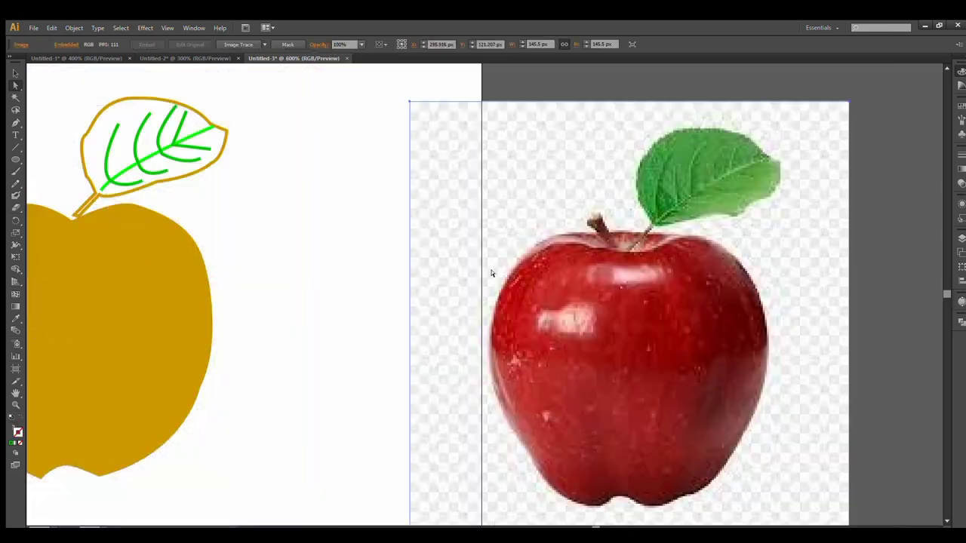
pyautogui.click(431, 259)
pyautogui.scroll(1, 380, 302)
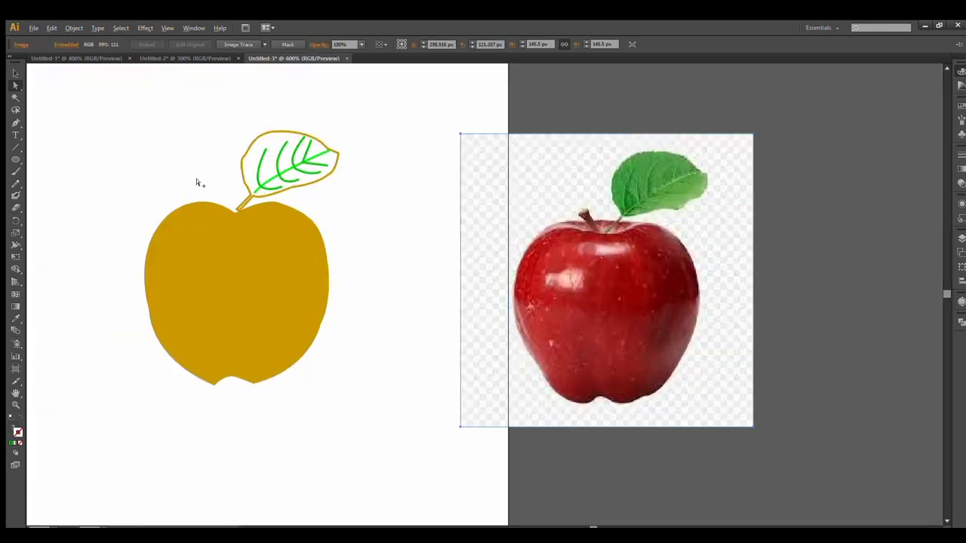
pyautogui.scroll(1, 196, 184)
pyautogui.scroll(-2, 404, 362)
pyautogui.press('i')
pyautogui.click(582, 355)
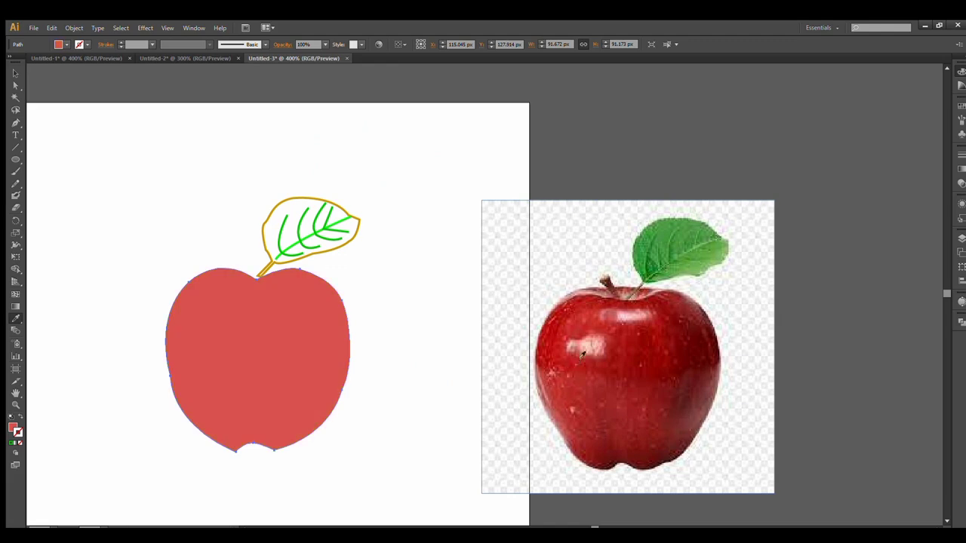
pyautogui.click(605, 330)
# Step: Fill the leaf shape with the leaf green sampled from the photo
pyautogui.click(15, 85)
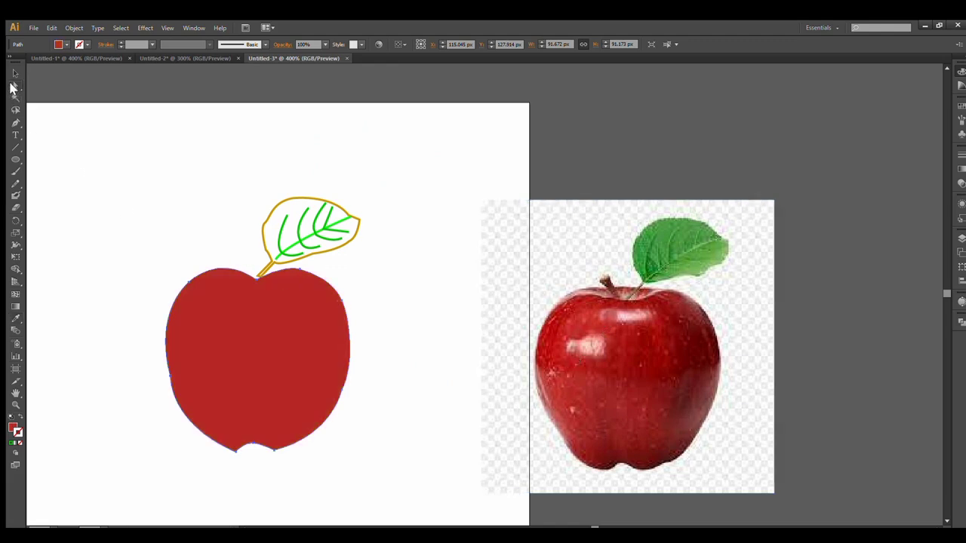
pyautogui.click(293, 209)
pyautogui.press('i')
pyautogui.click(661, 308)
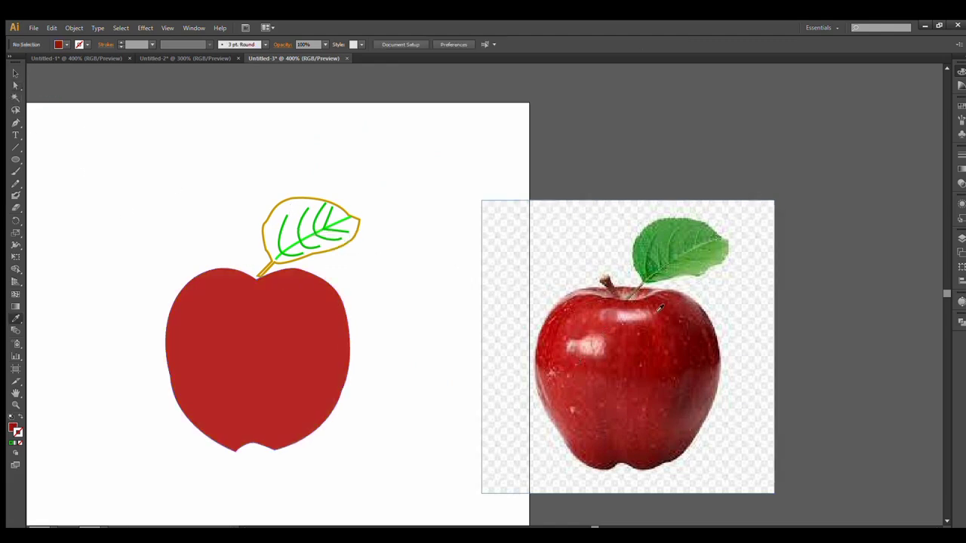
pyautogui.click(673, 225)
pyautogui.click(15, 85)
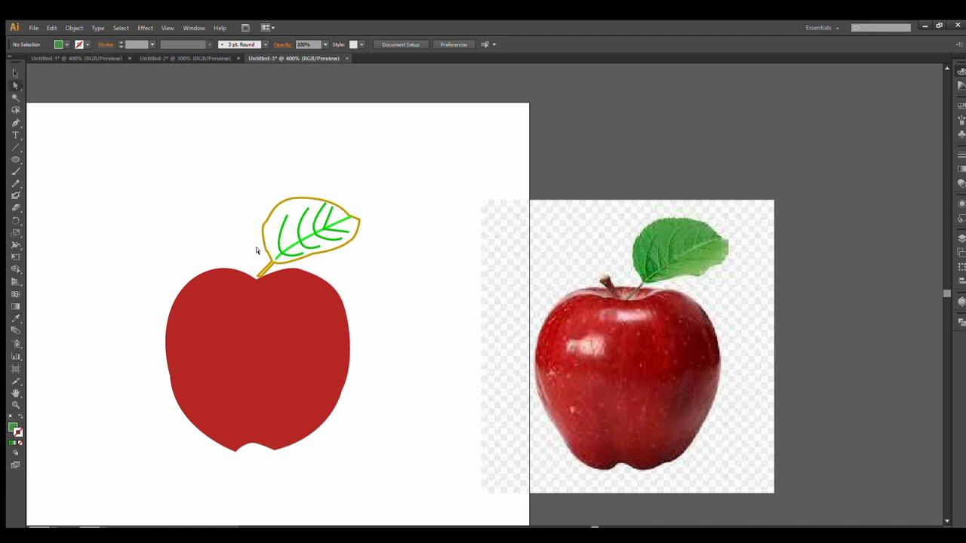
pyautogui.click(260, 243)
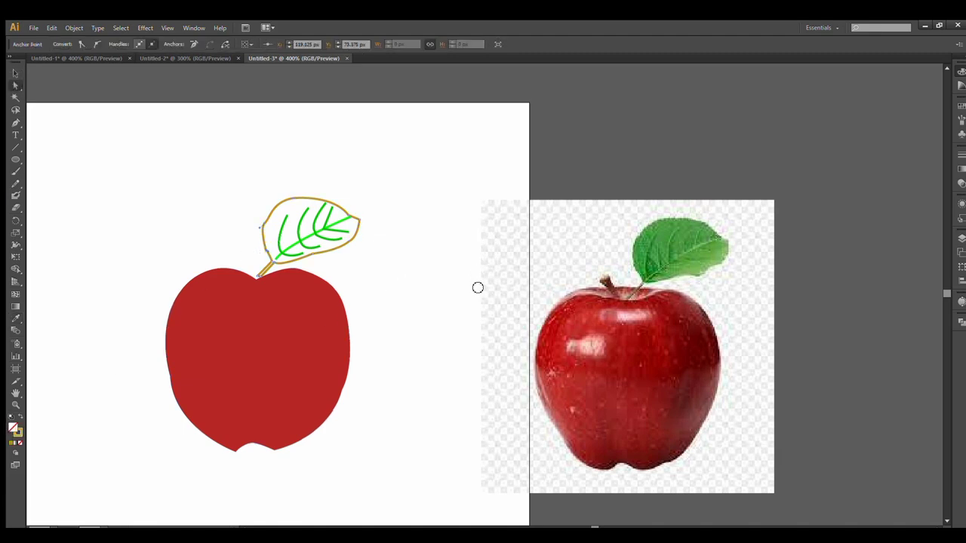
pyautogui.click(510, 224)
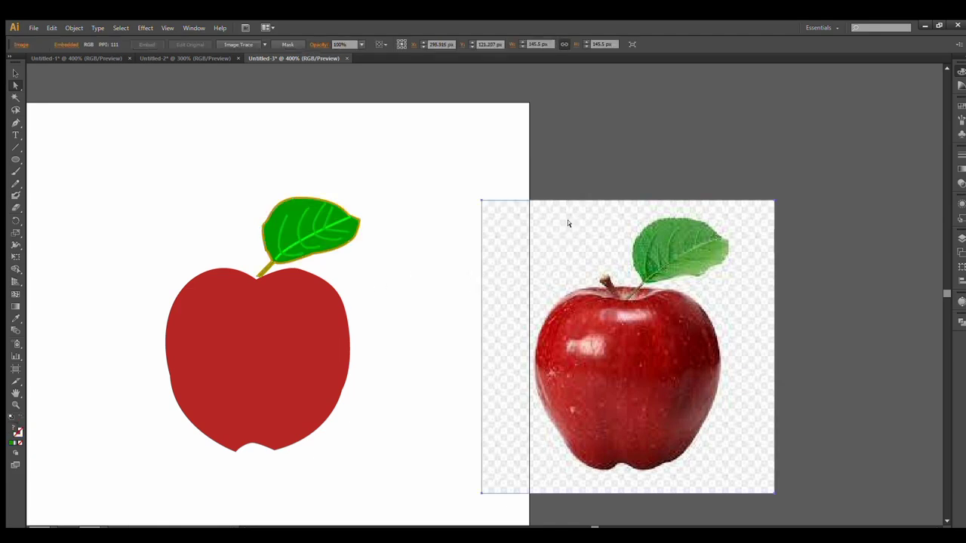
pyautogui.click(432, 247)
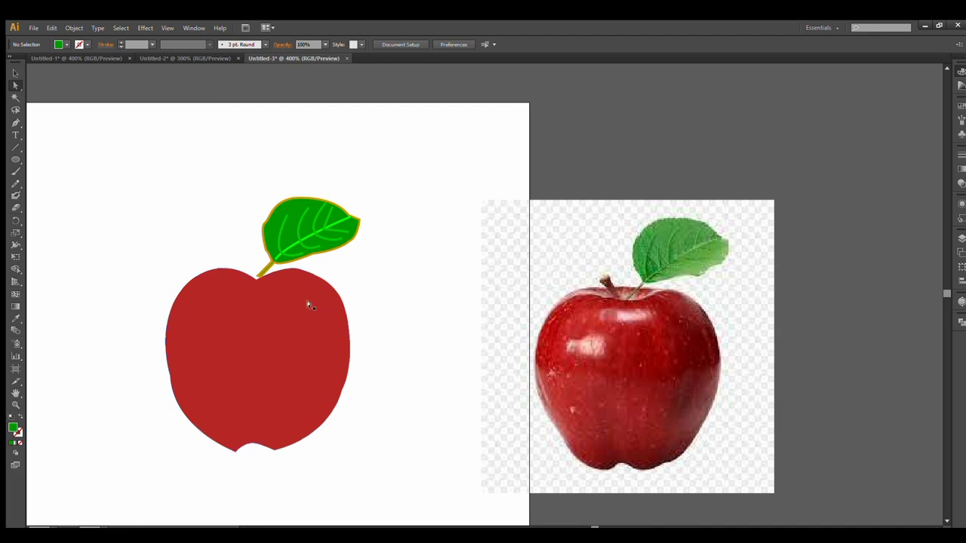
pyautogui.scroll(1, 251, 270)
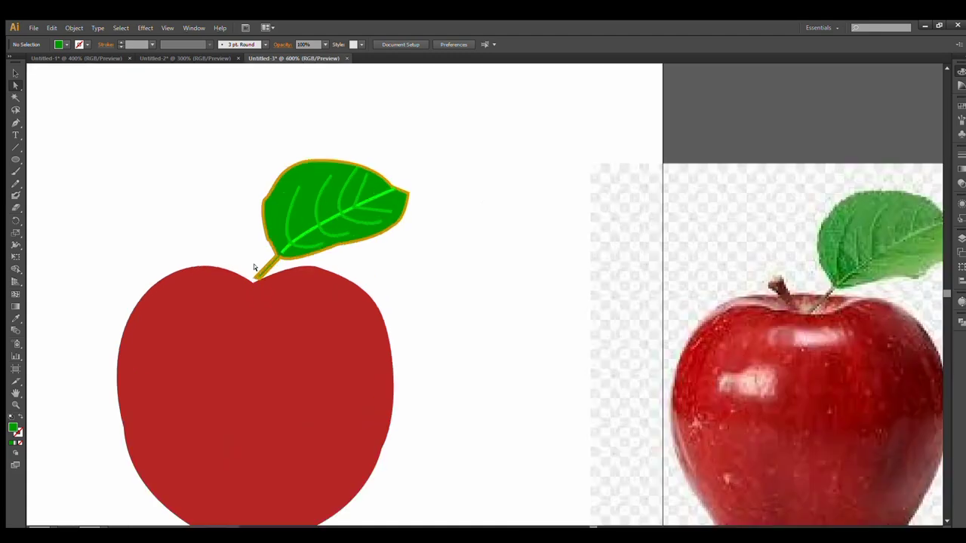
pyautogui.scroll(-2, 253, 263)
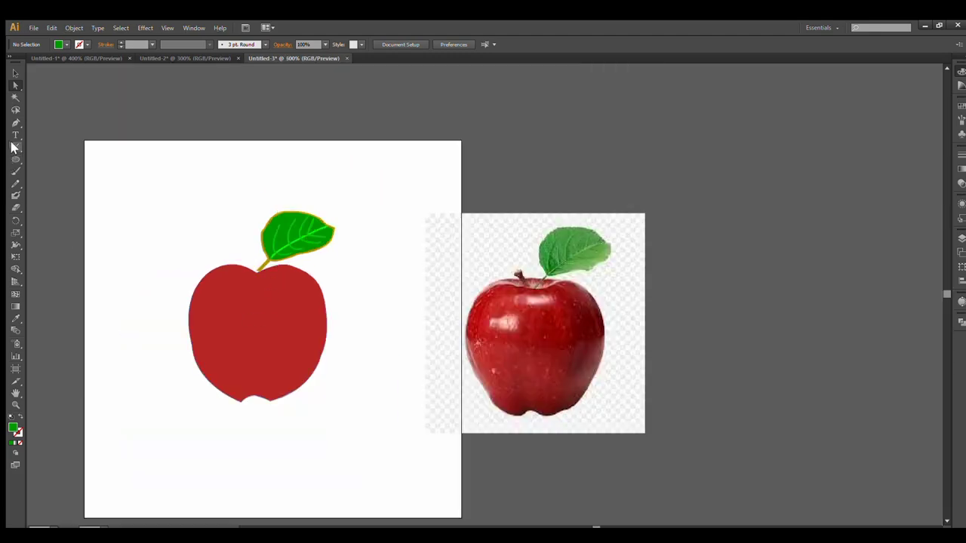
# Step: Draw swatch squares at the artboard's top-left and fill the first with a photo red
pyautogui.press('m')
pyautogui.moveTo(135, 142)
pyautogui.mouseDown()
pyautogui.moveTo(167, 174)
pyautogui.moveTo(229, 168)
pyautogui.mouseUp()
pyautogui.click(9, 79)
pyautogui.press('i')
pyautogui.click(488, 300)
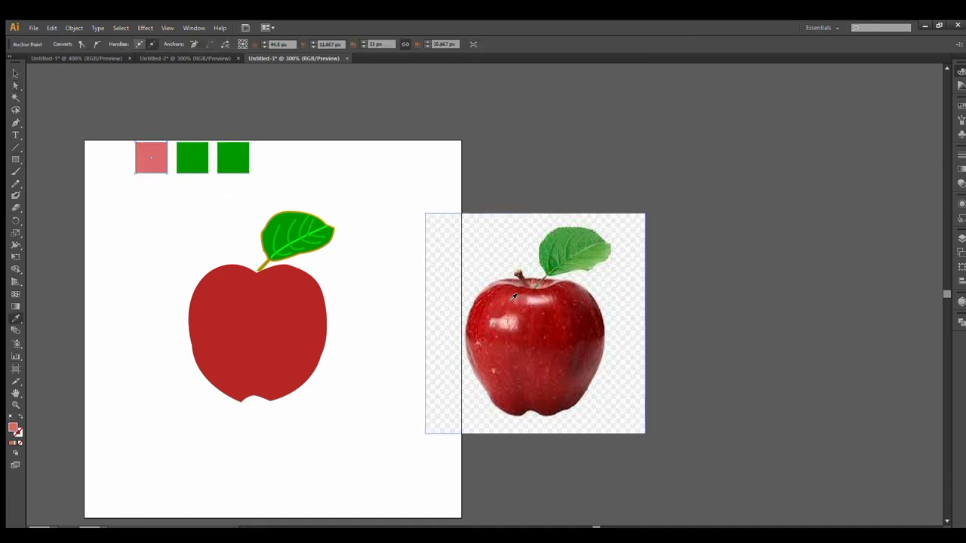
pyautogui.click(492, 303)
pyautogui.press('v')
# Step: Fill the middle swatch square with a deep maroon from the apple's shadow
pyautogui.click(192, 158)
pyautogui.press('i')
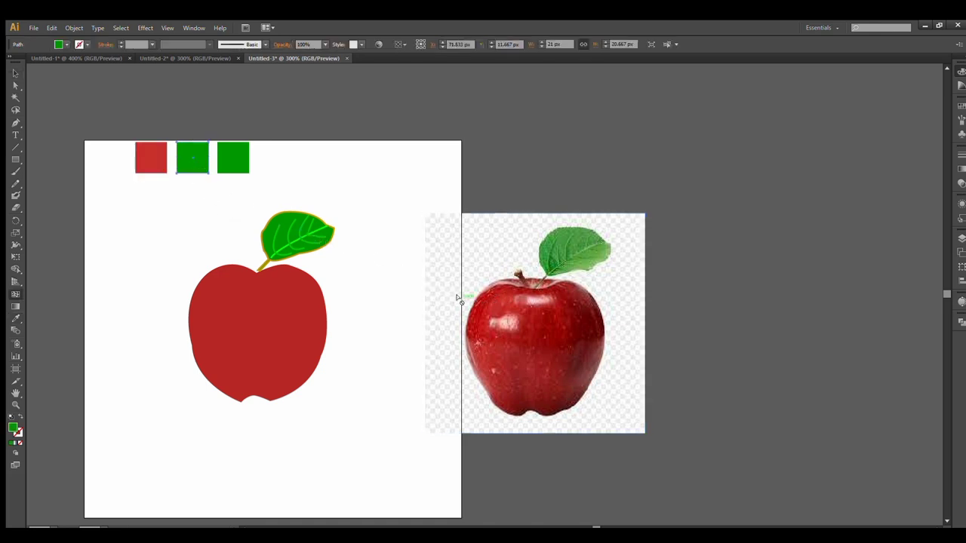
pyautogui.click(524, 372)
pyautogui.click(532, 387)
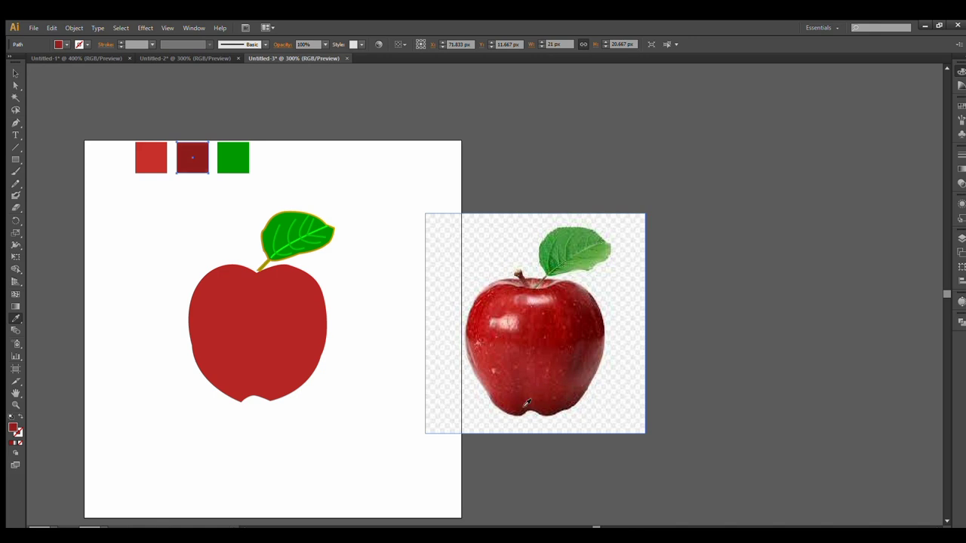
pyautogui.click(526, 403)
pyautogui.press('v')
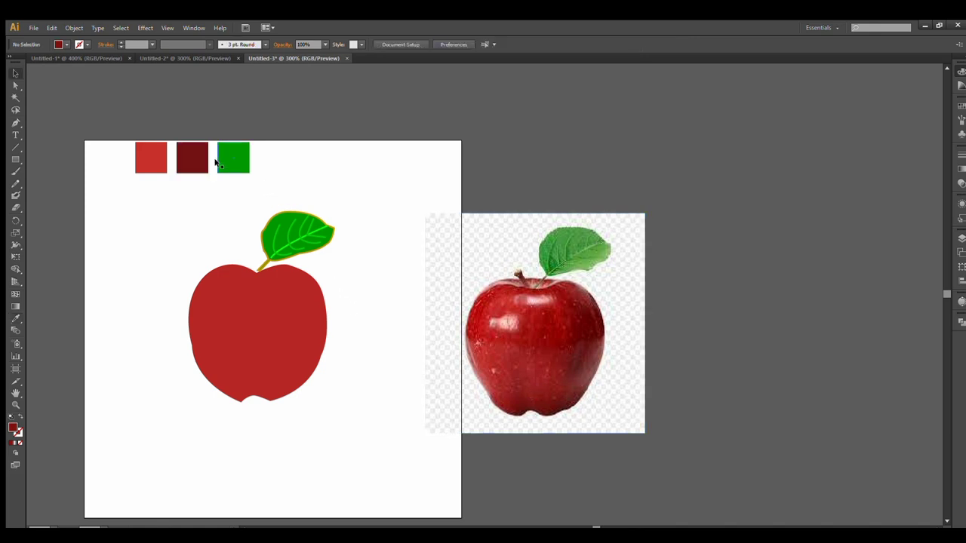
# Step: Fill the third swatch square with a lighter coral red sampled from the photo
pyautogui.click(230, 166)
pyautogui.press('i')
pyautogui.click(536, 300)
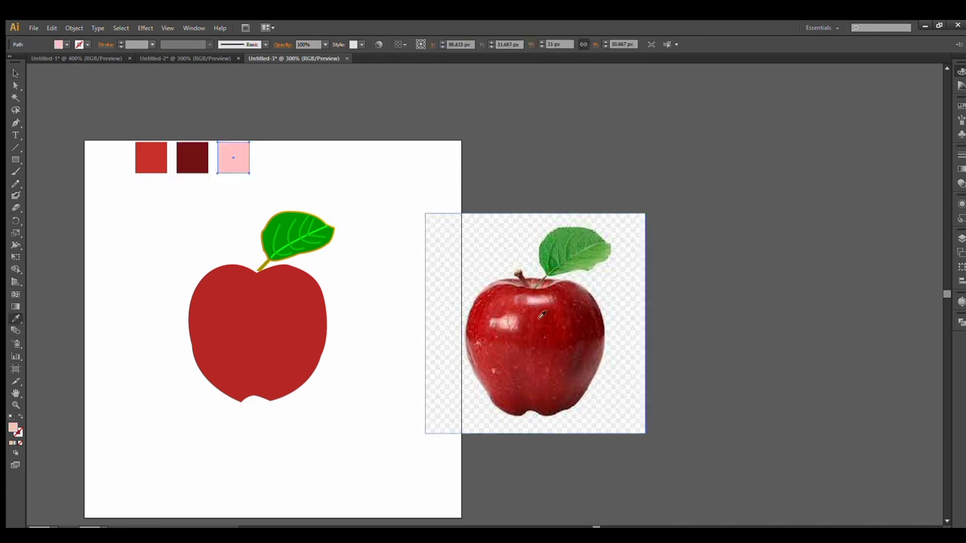
pyautogui.click(506, 324)
pyautogui.click(501, 306)
pyautogui.click(548, 300)
pyautogui.click(563, 290)
pyautogui.click(570, 310)
pyautogui.click(552, 298)
pyautogui.press('v')
pyautogui.click(109, 71)
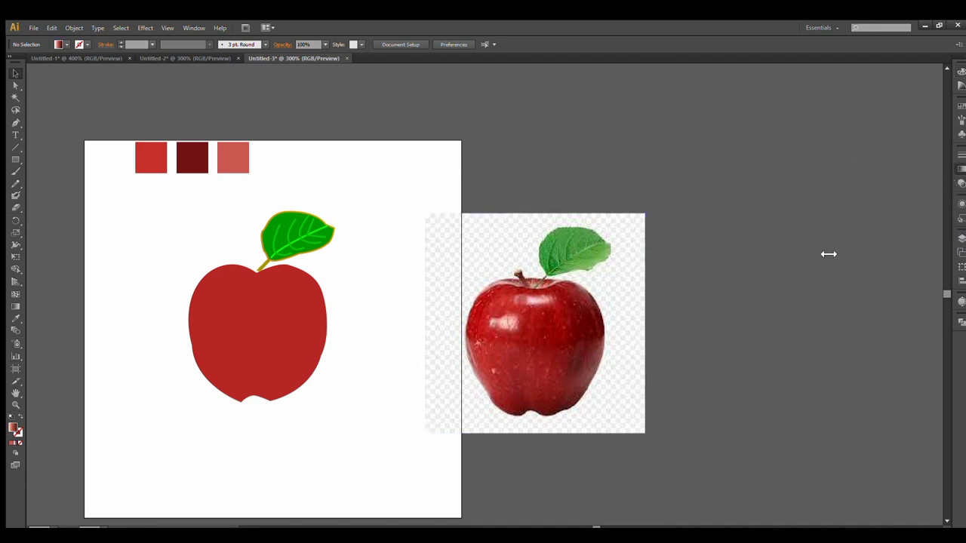
# Step: Apply a linear gradient built from the bright and dark swatch reds to the apple body
pyautogui.click(155, 160)
pyautogui.click(817, 163)
pyautogui.click(199, 164)
pyautogui.click(273, 98)
pyautogui.click(276, 298)
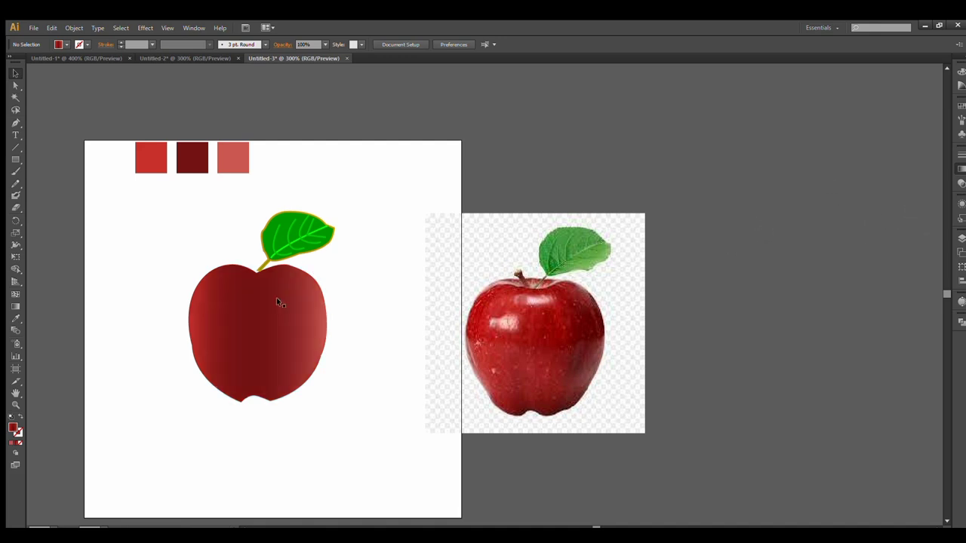
# Step: Adjust the gradient to shade from deep maroon at left to lighter red at right
pyautogui.scroll(-2, 509, 163)
pyautogui.scroll(-1, 513, 167)
pyautogui.scroll(3, 370, 240)
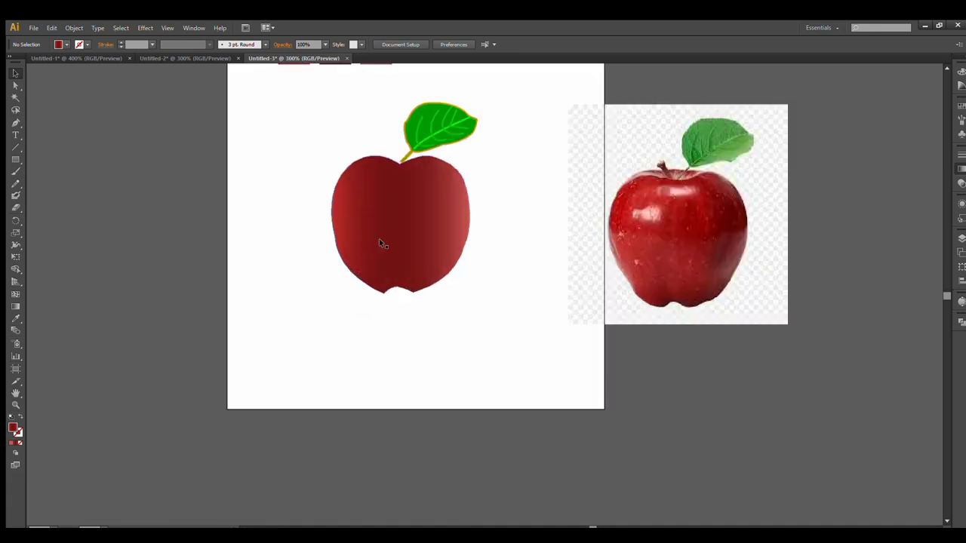
pyautogui.scroll(1, 604, 226)
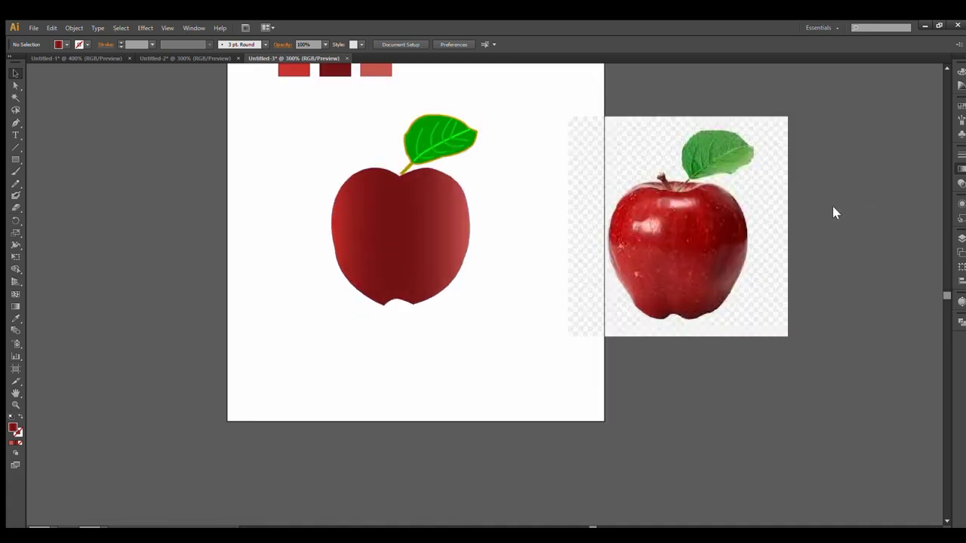
pyautogui.hotkey('ctrl', 'z')
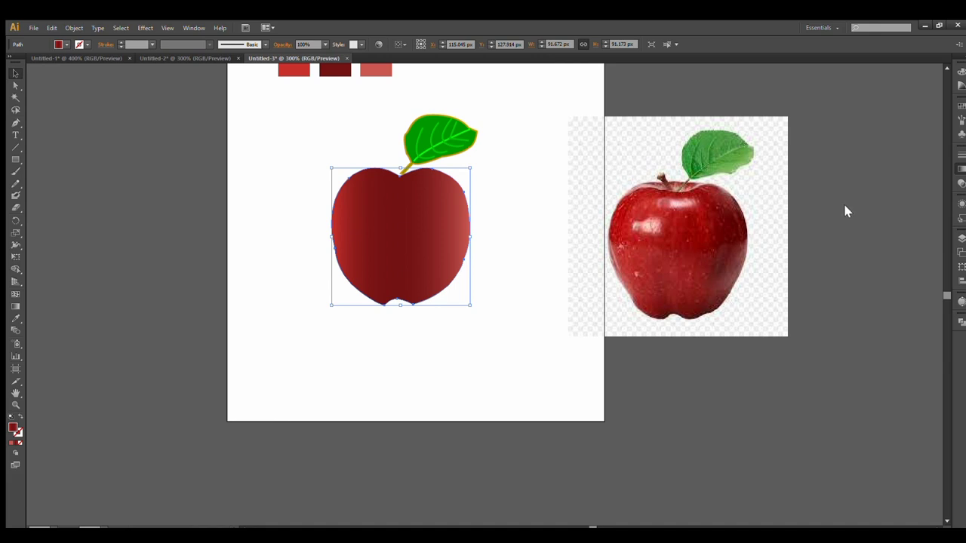
pyautogui.hotkey('ctrl', 'z')
pyautogui.hotkey('ctrl', 'z')
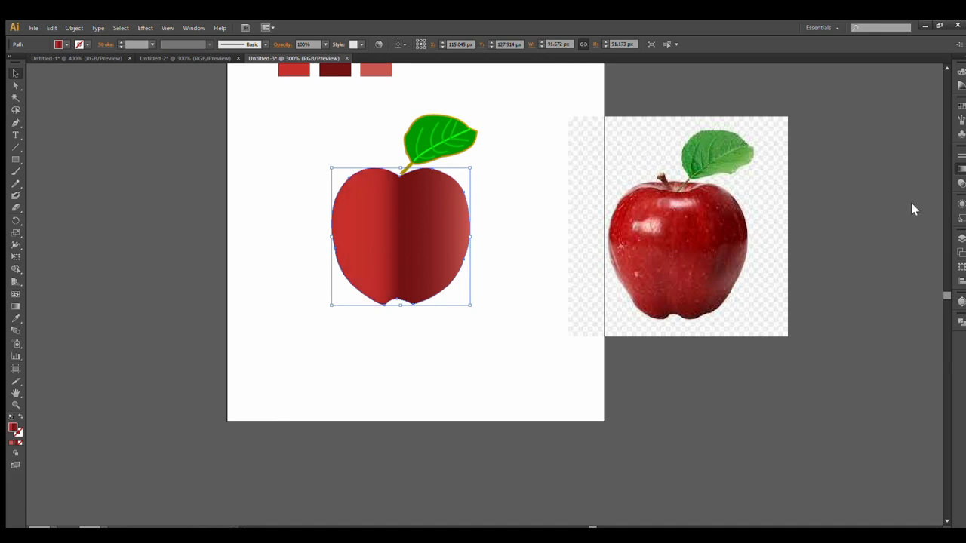
pyautogui.hotkey('ctrl', 'z')
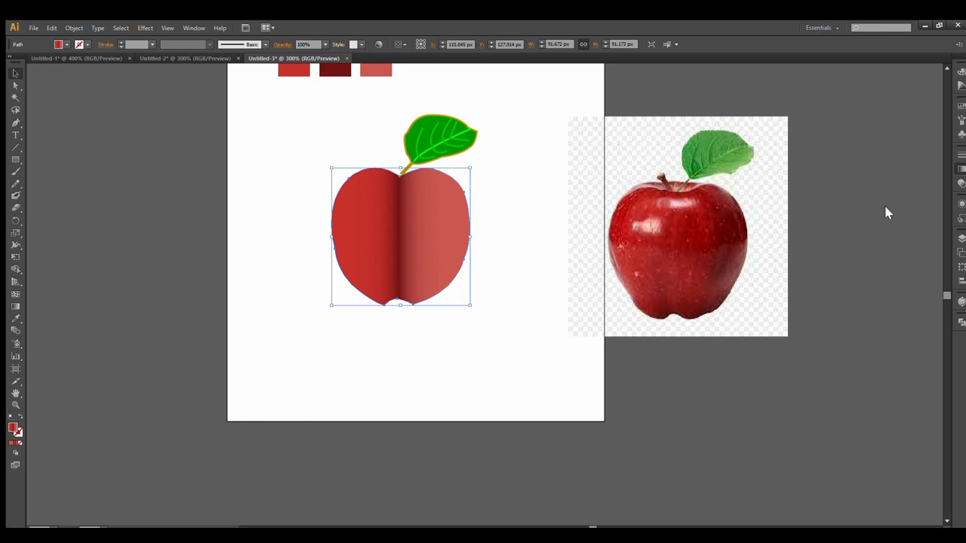
pyautogui.hotkey('ctrl', 'shift', 'z')
pyautogui.hotkey('ctrl', 'shift', 'z')
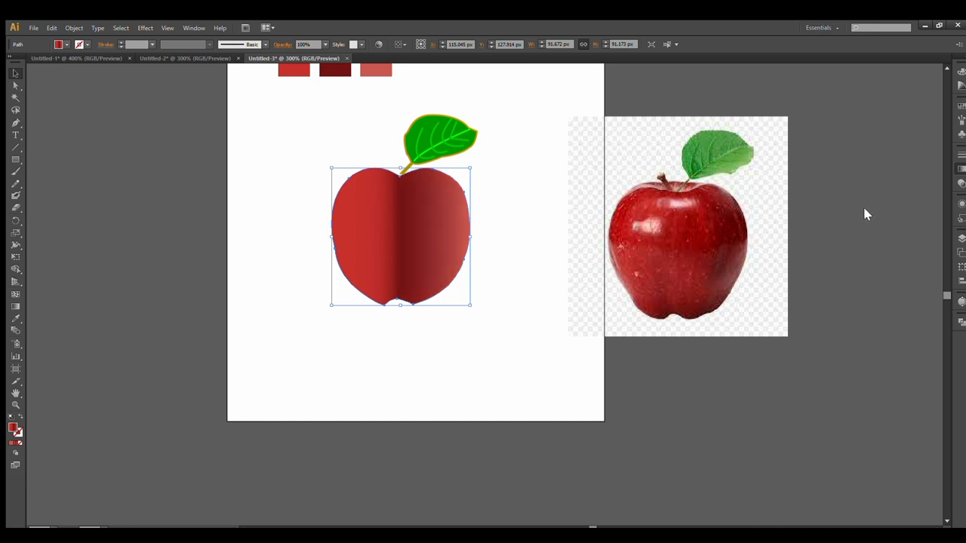
pyautogui.hotkey('ctrl', 'shift', 'z')
pyautogui.hotkey('ctrl', 'shift', 'z')
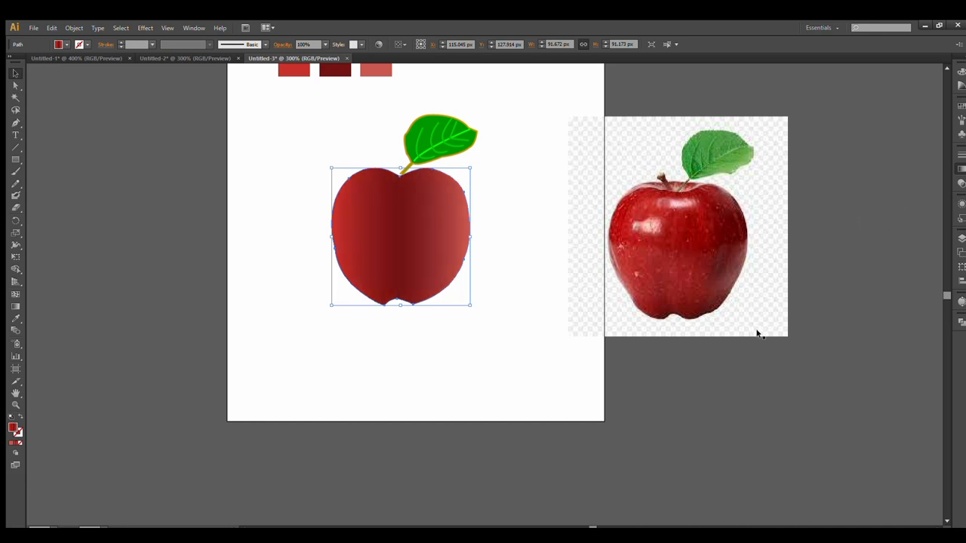
pyautogui.click(574, 294)
# Step: Move the drawn apple and its leaf further left on the artboard
pyautogui.scroll(-1, 426, 271)
pyautogui.scroll(1, 443, 295)
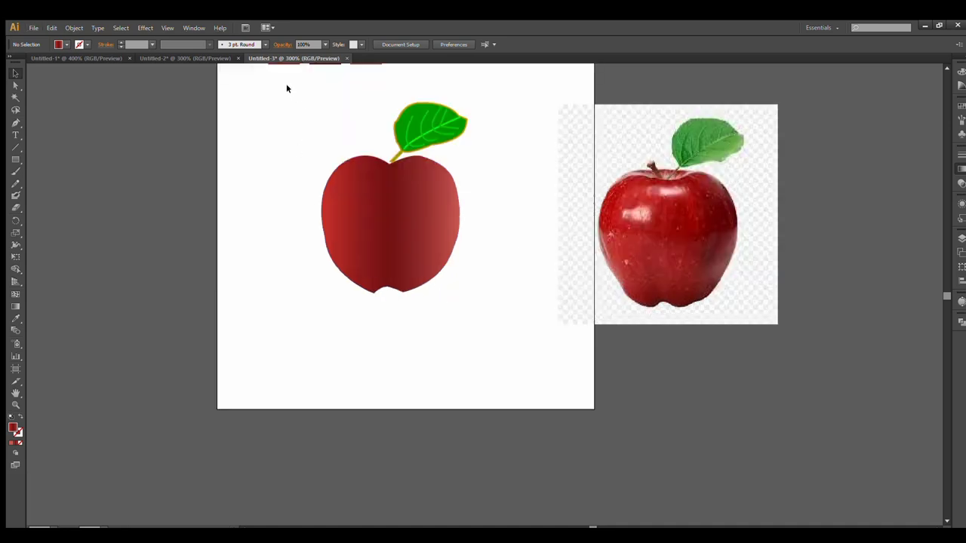
pyautogui.moveTo(286, 88); pyautogui.dragTo(505, 301)
pyautogui.moveTo(422, 257); pyautogui.dragTo(342, 252)
pyautogui.click(491, 272)
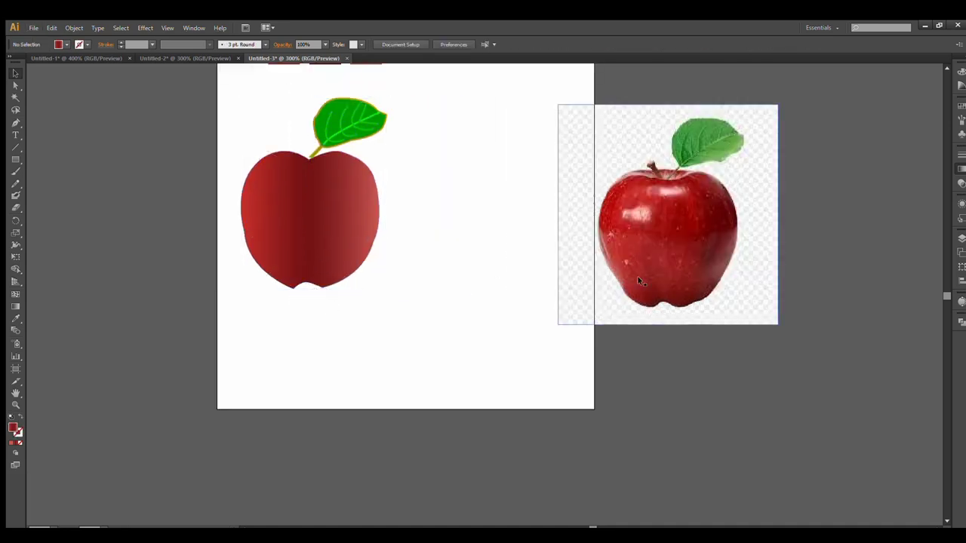
# Step: Bring the reference apple photo onto the artboard beside the drawn apple and shrink it slightly
pyautogui.moveTo(637, 279); pyautogui.dragTo(480, 255)
pyautogui.click(472, 313)
pyautogui.scroll(-1, 474, 326)
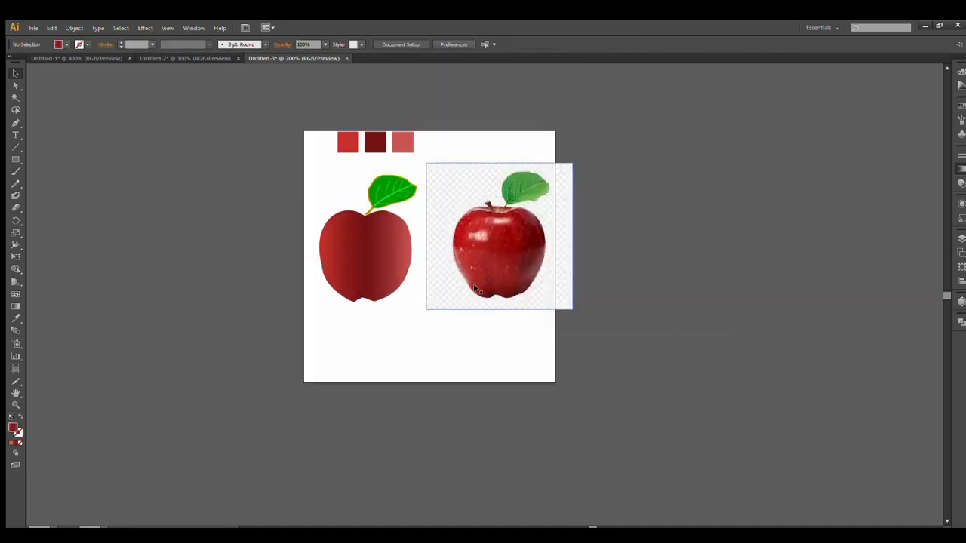
pyautogui.moveTo(475, 288); pyautogui.dragTo(462, 292)
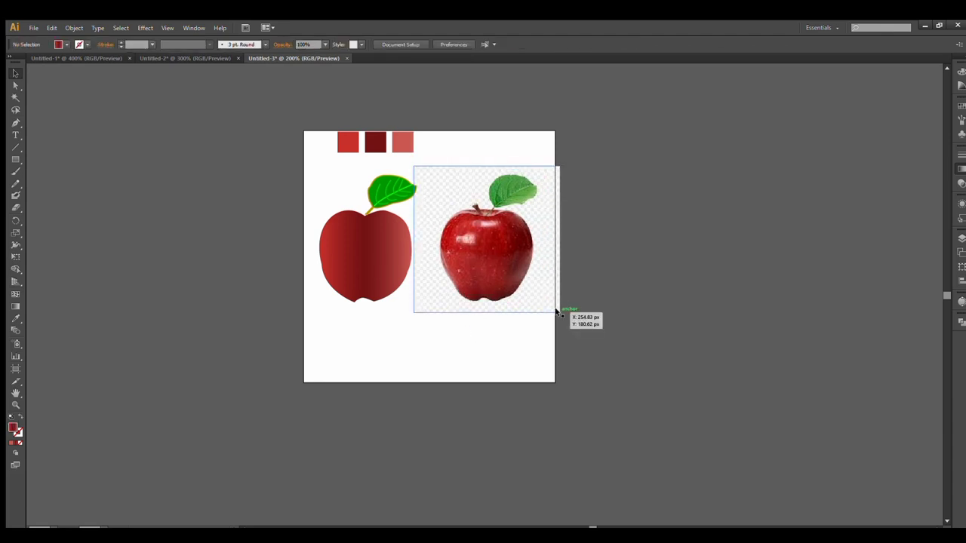
pyautogui.moveTo(556, 311); pyautogui.dragTo(541, 294)
pyautogui.moveTo(513, 241)
pyautogui.mouseDown()
pyautogui.moveTo(517, 253)
pyautogui.moveTo(474, 253)
pyautogui.mouseUp()
pyautogui.click(485, 350)
pyautogui.click(437, 320)
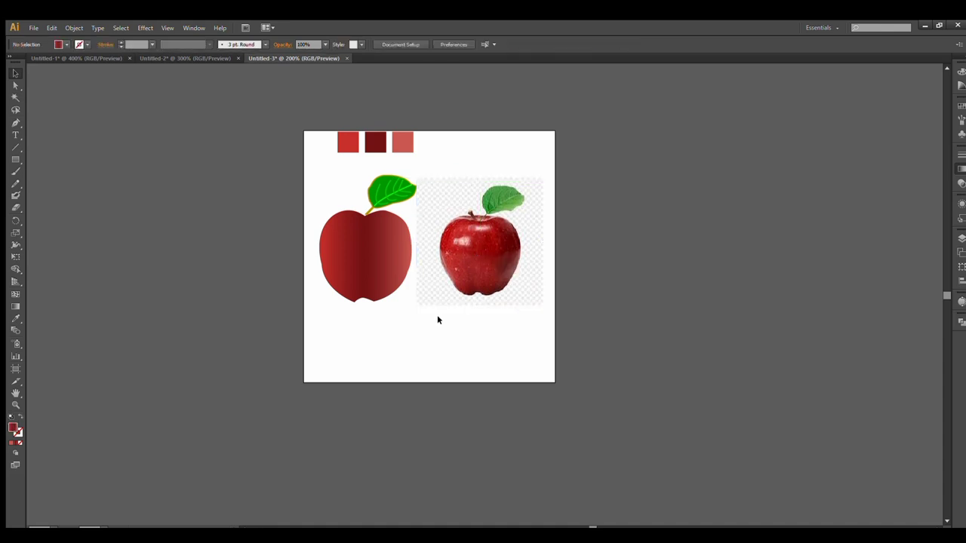
# Step: Nudge the apple photo down a little and review the side-by-side layout
pyautogui.scroll(-1, 437, 317)
pyautogui.scroll(1, 437, 317)
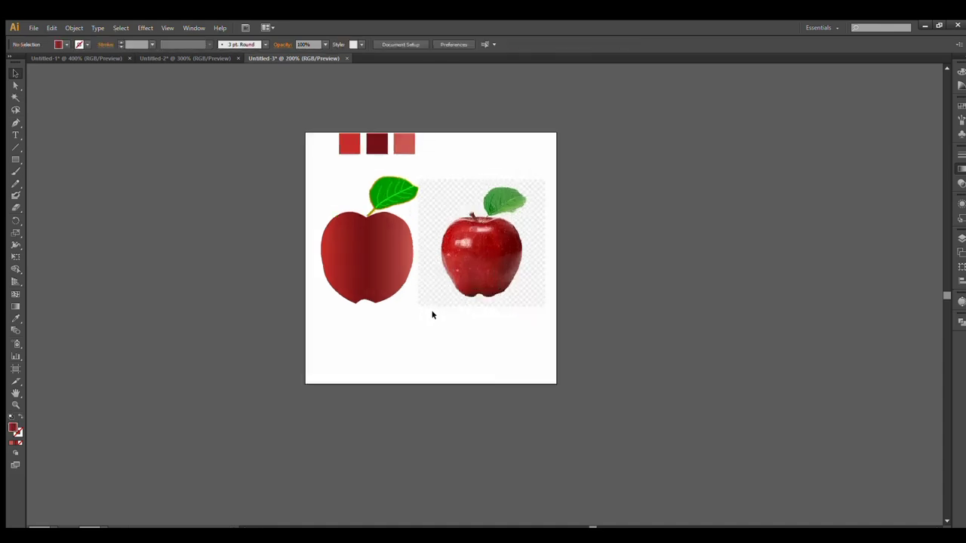
pyautogui.moveTo(443, 263); pyautogui.dragTo(444, 271)
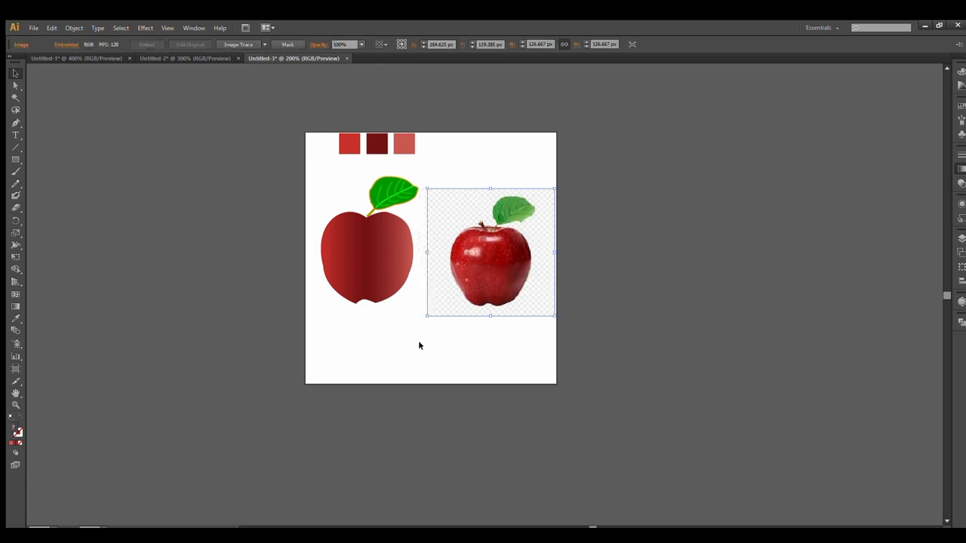
pyautogui.scroll(1, 398, 297)
pyautogui.scroll(1, 626, 294)
pyautogui.click(697, 305)
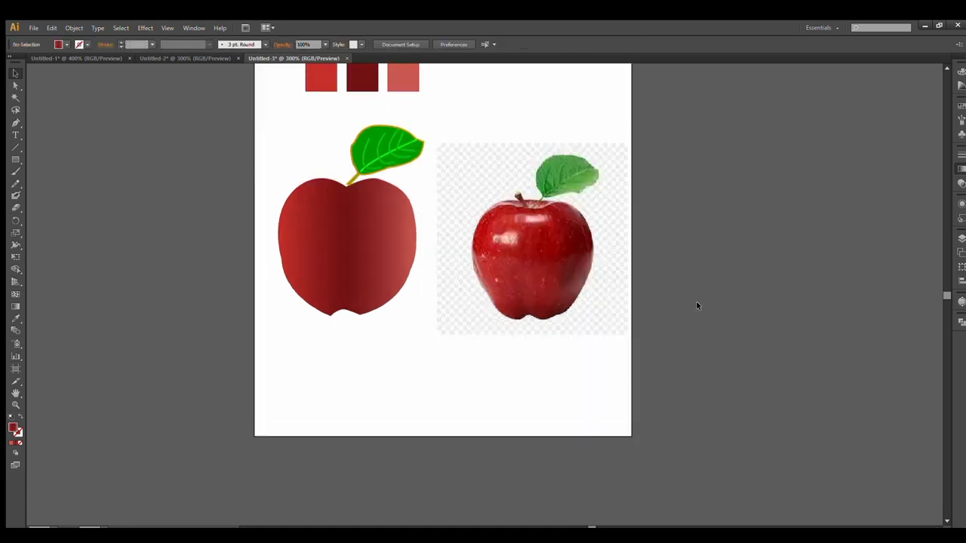
pyautogui.scroll(1, 738, 307)
pyautogui.scroll(2, 224, 326)
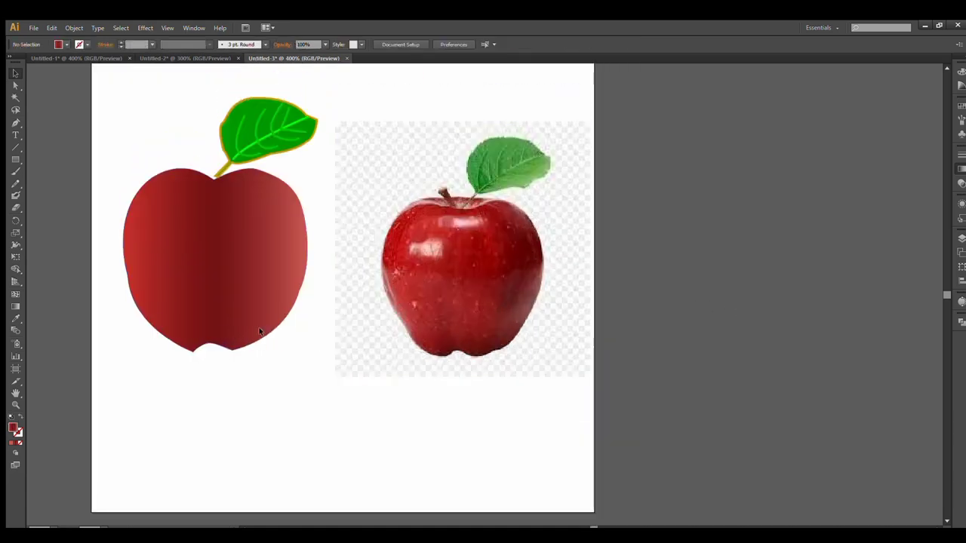
pyautogui.scroll(2, 260, 330)
pyautogui.scroll(-1, 263, 327)
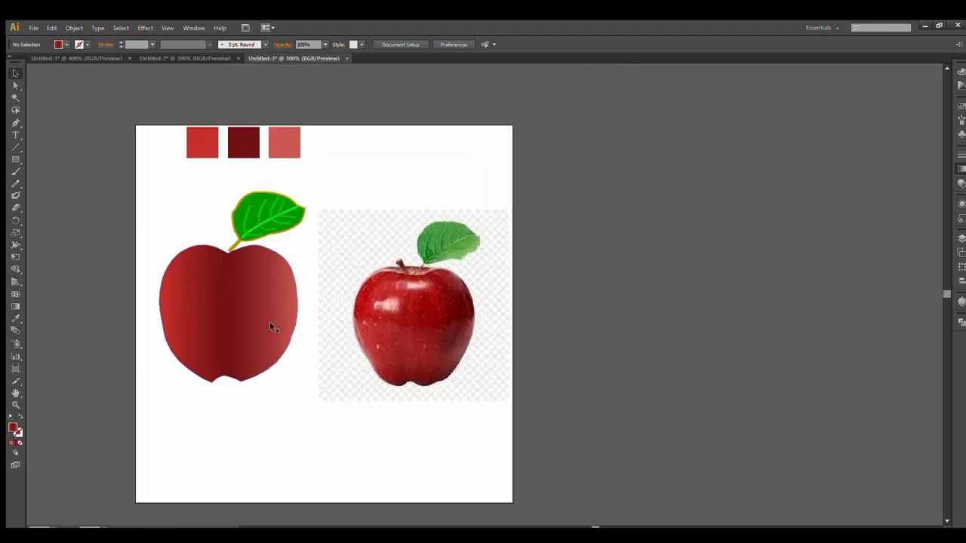